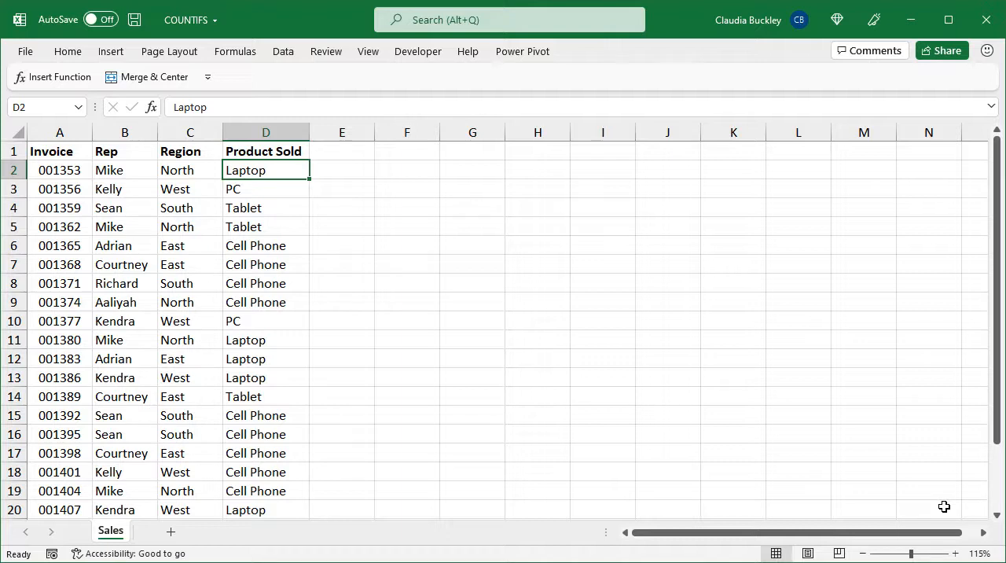
pyautogui.press('Right')
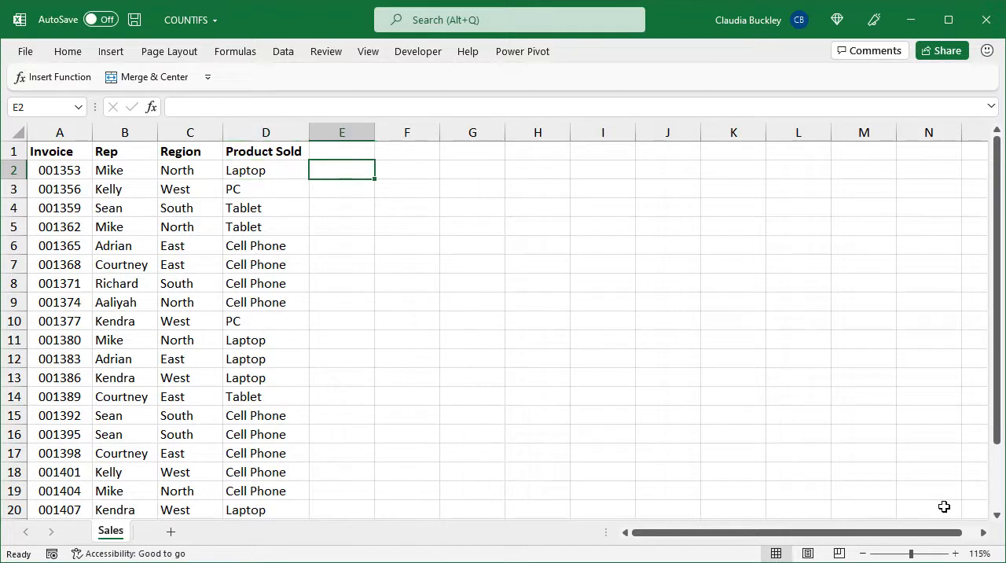
pyautogui.write('=counti')
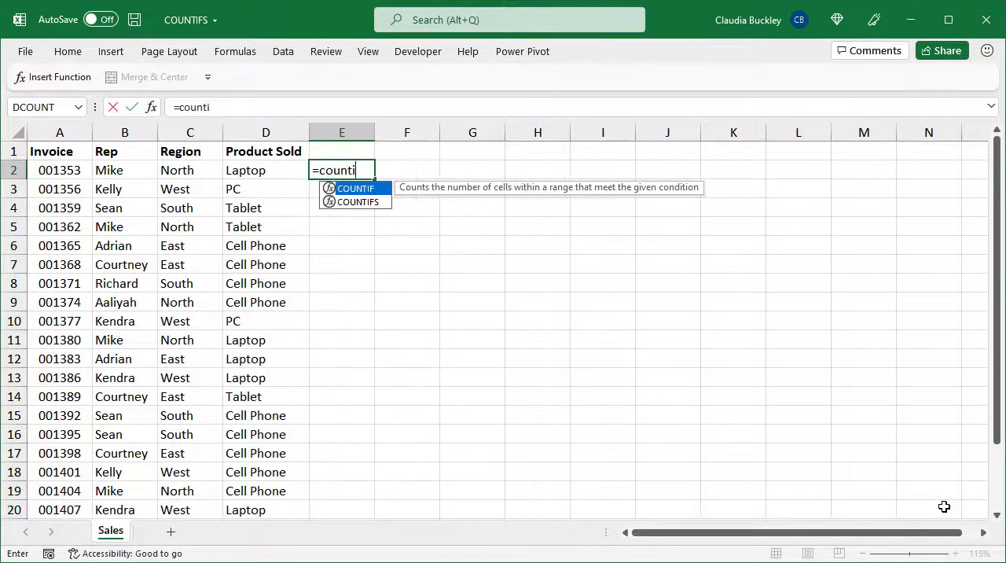
pyautogui.press('Down')
pyautogui.press('Tab')
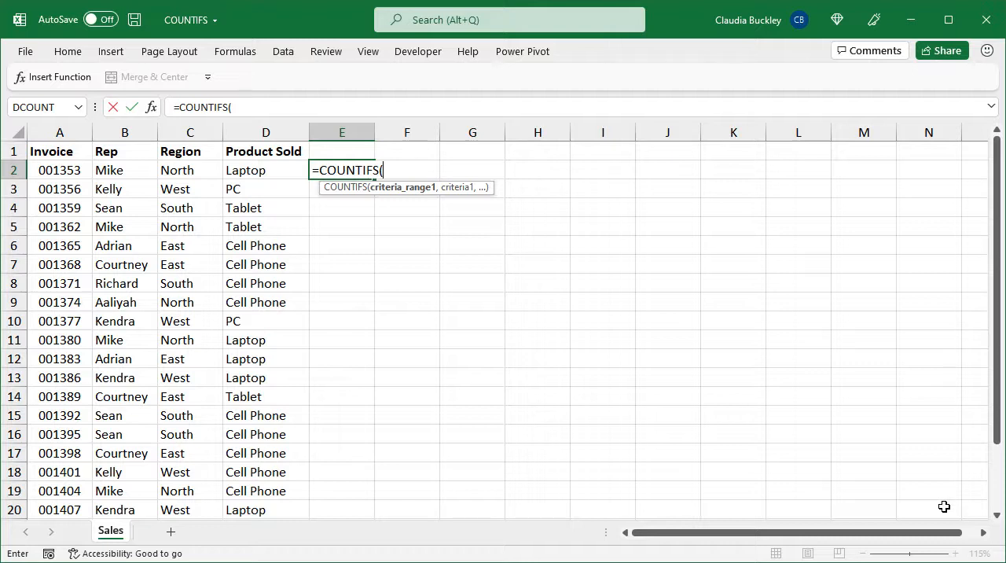
pyautogui.press('Escape')
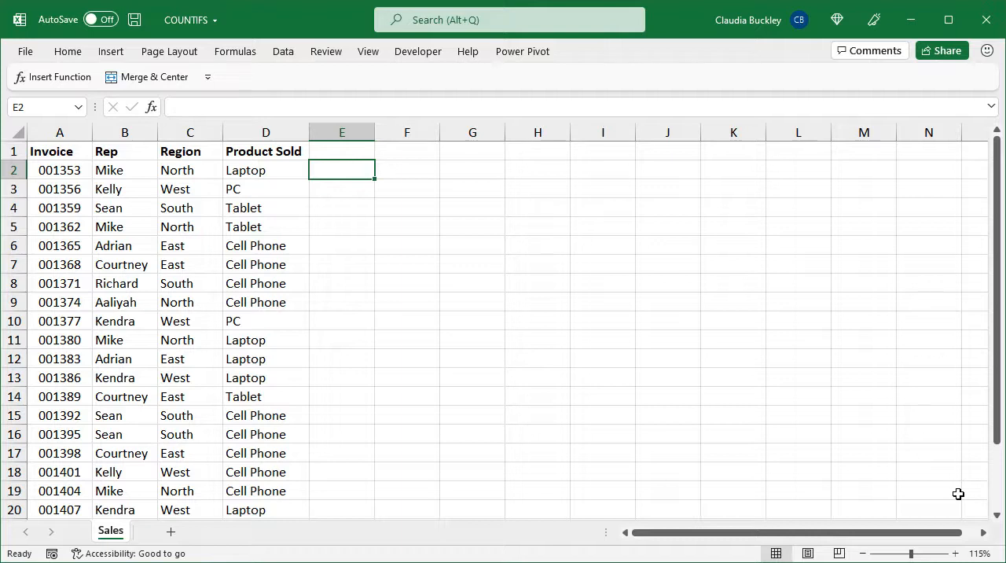
# Start a COUNTIFS formula in F2 with the Region range C2:C21 and the criterion "south"
pyautogui.press('Right')
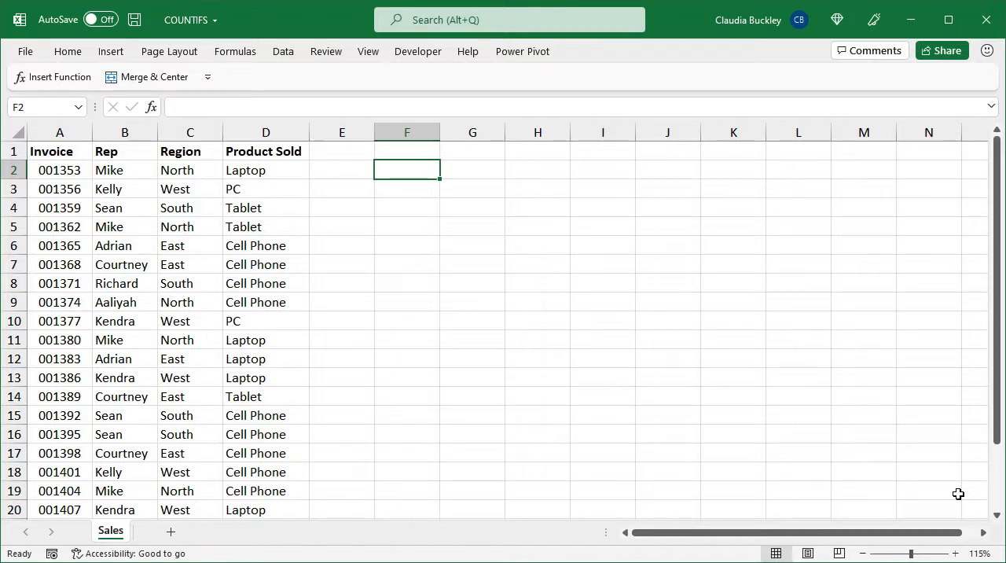
pyautogui.write('=countifs')
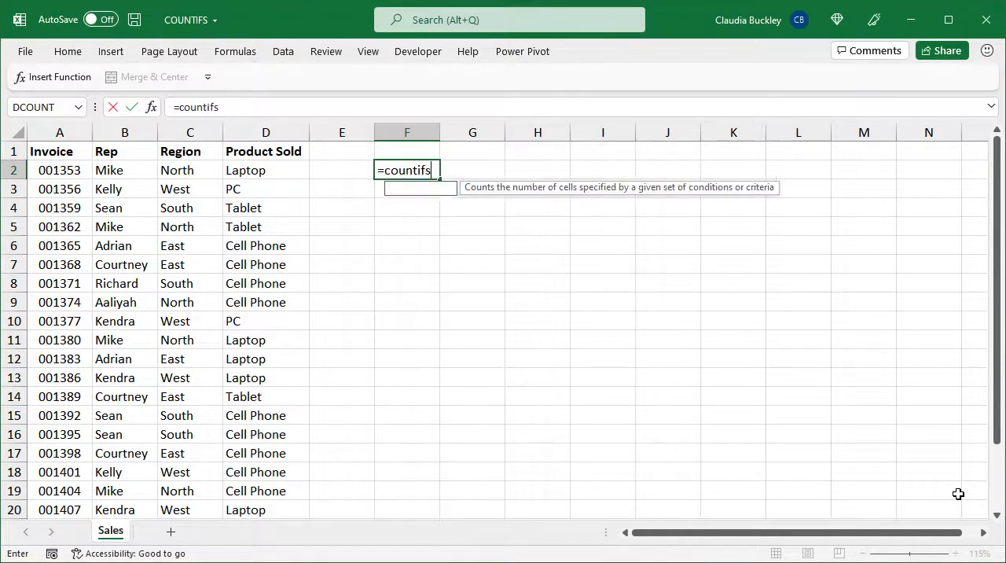
pyautogui.write('(')
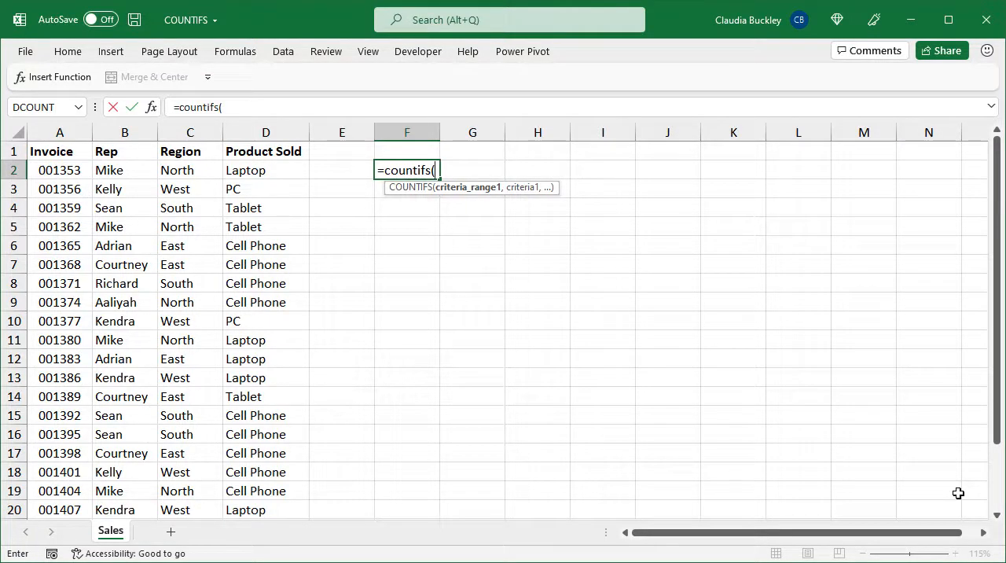
pyautogui.click(175, 169)
pyautogui.moveTo(176, 169); pyautogui.dragTo(211, 515)
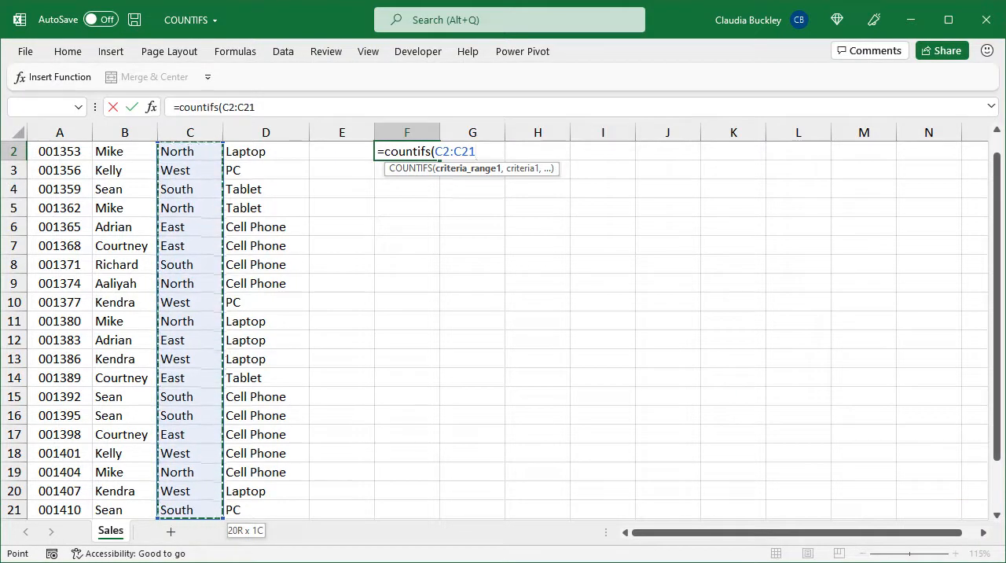
pyautogui.write(',')
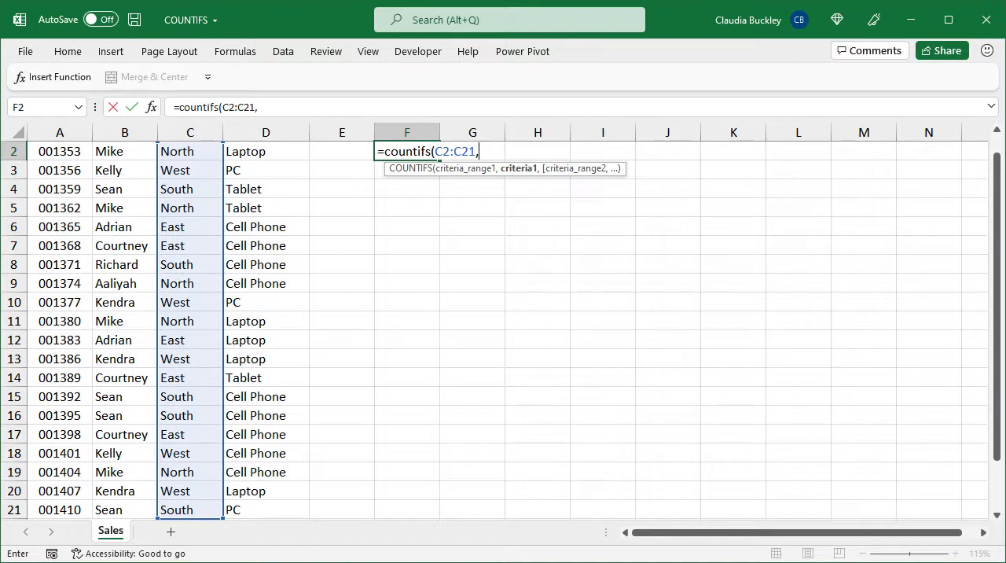
pyautogui.write('"south"')
pyautogui.write(',')
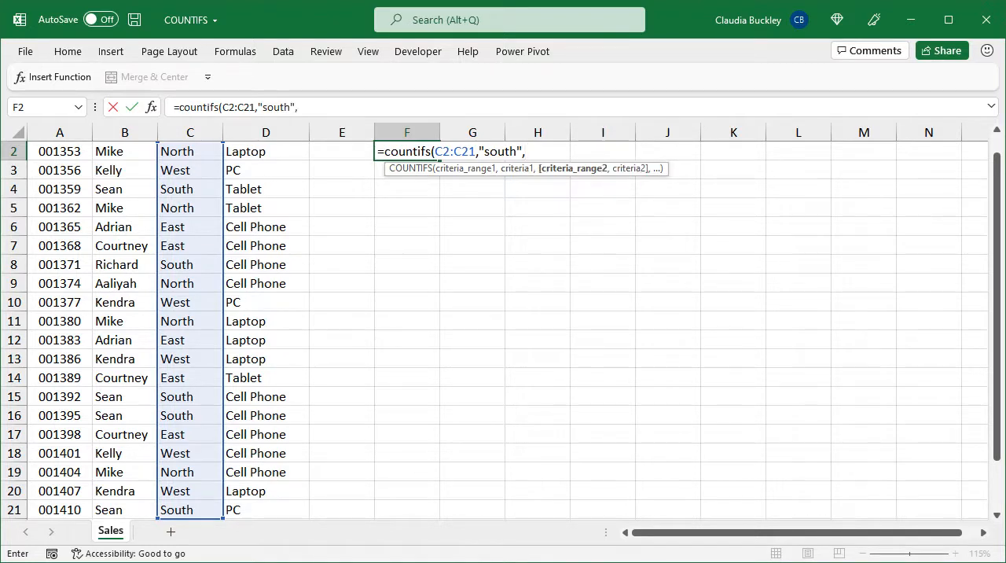
# Complete the F2 formula with the Product Sold range D2:D21 and the criterion "cell phone", and enter it
pyautogui.scroll(1, 359, 360)
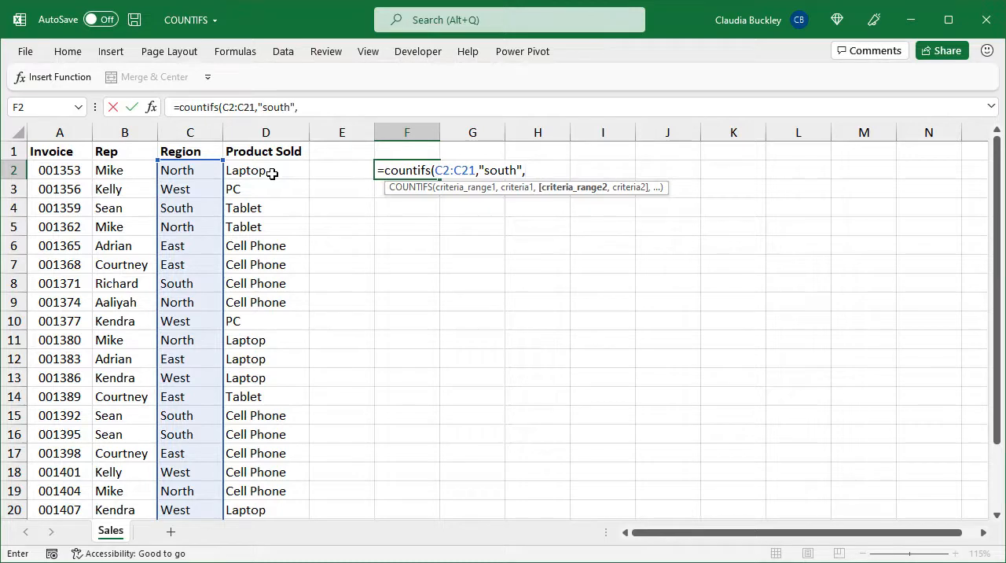
pyautogui.click(272, 174)
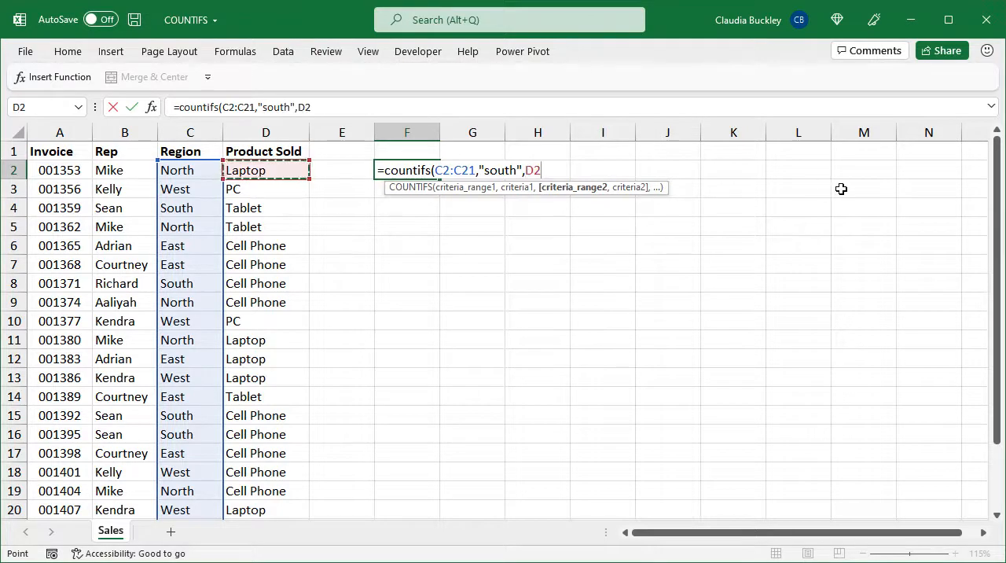
pyautogui.hotkey('ctrl', 'shift', 'Down')
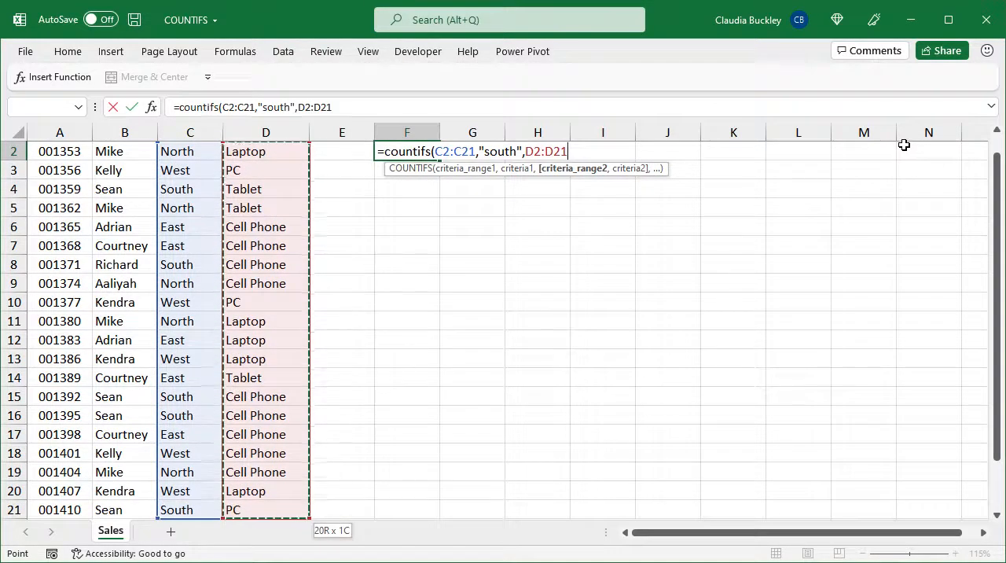
pyautogui.write(', ')
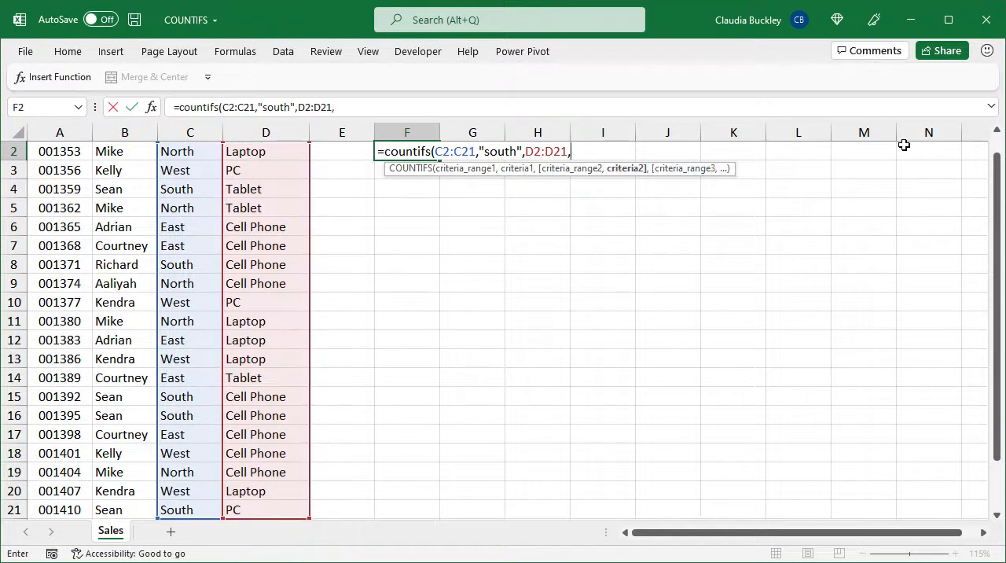
pyautogui.write('"ce')
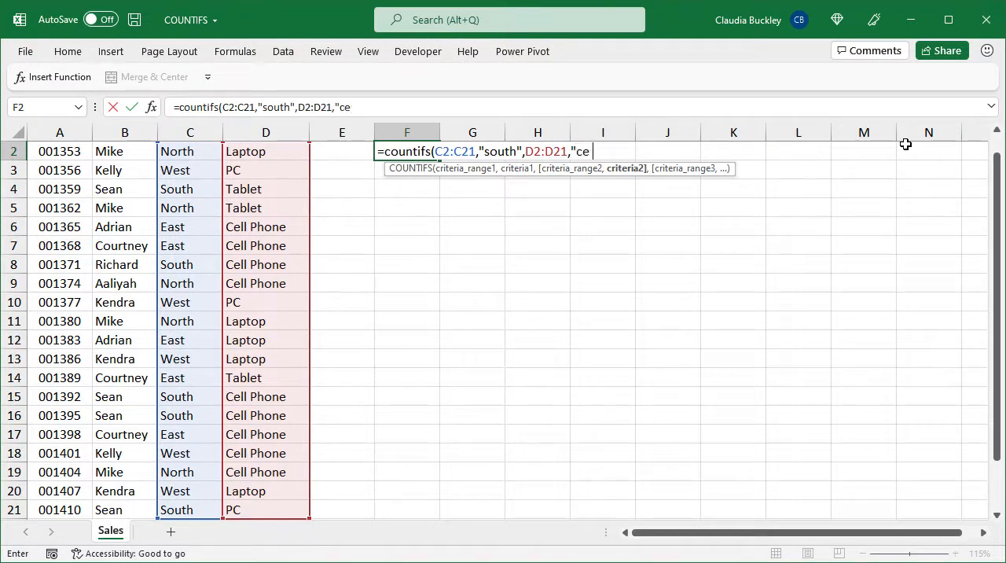
pyautogui.write('ll phone')
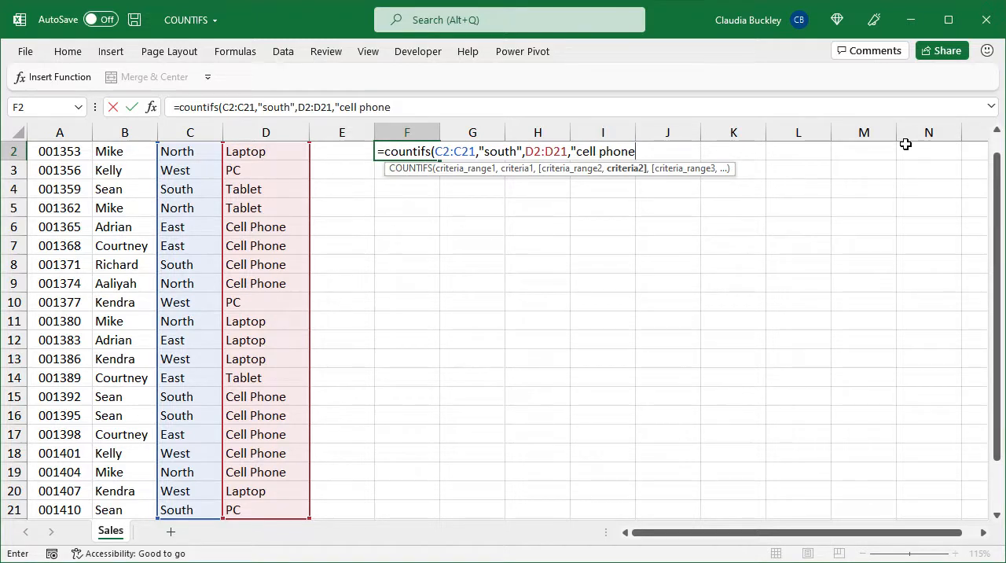
pyautogui.write('")')
pyautogui.press('Return')
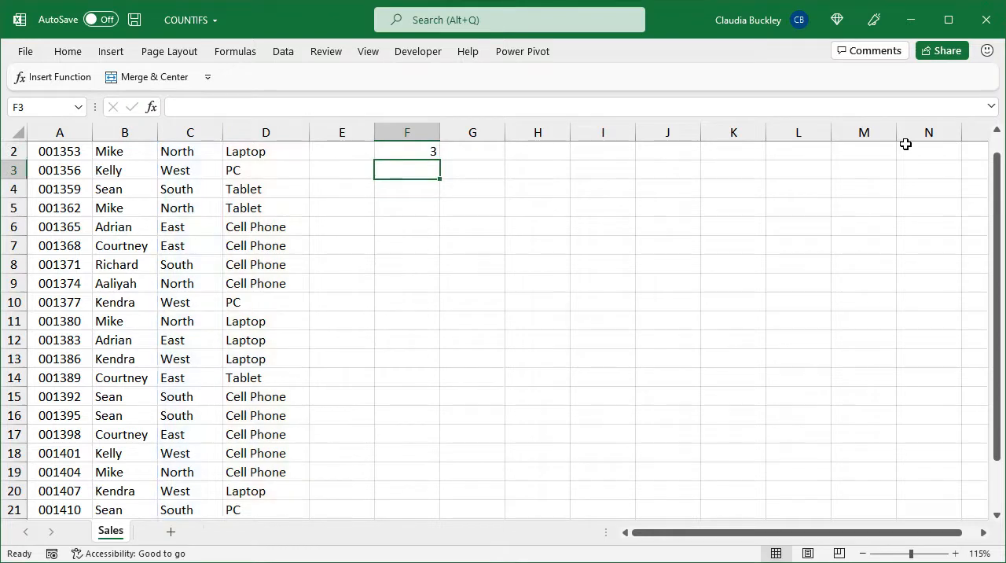
# Check the F2 formula against the South cell phone rows in the Region and Product Sold columns
pyautogui.press('Up')
pyautogui.scroll(1, 696, 232)
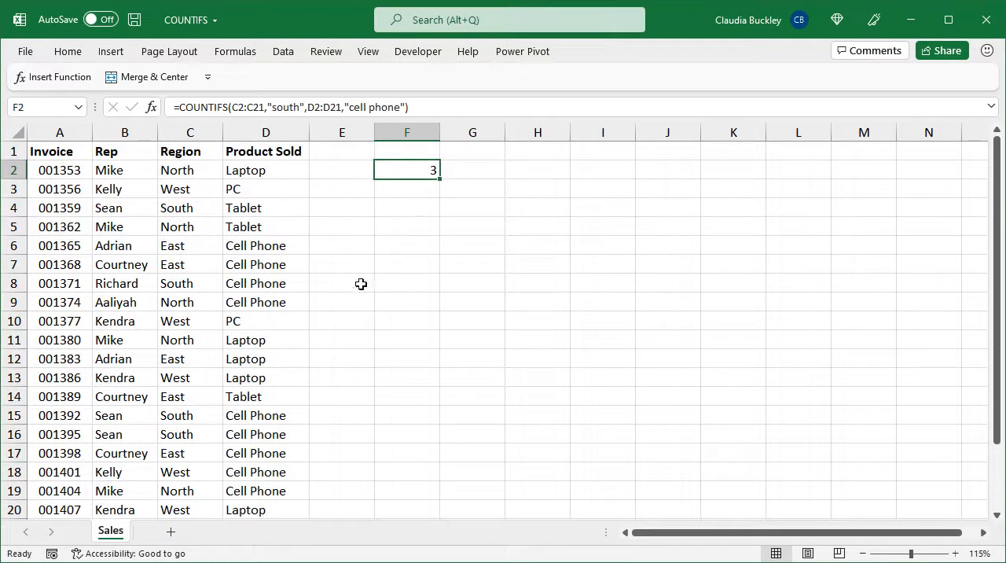
pyautogui.click(185, 281)
pyautogui.moveTo(231, 274); pyautogui.dragTo(258, 275)
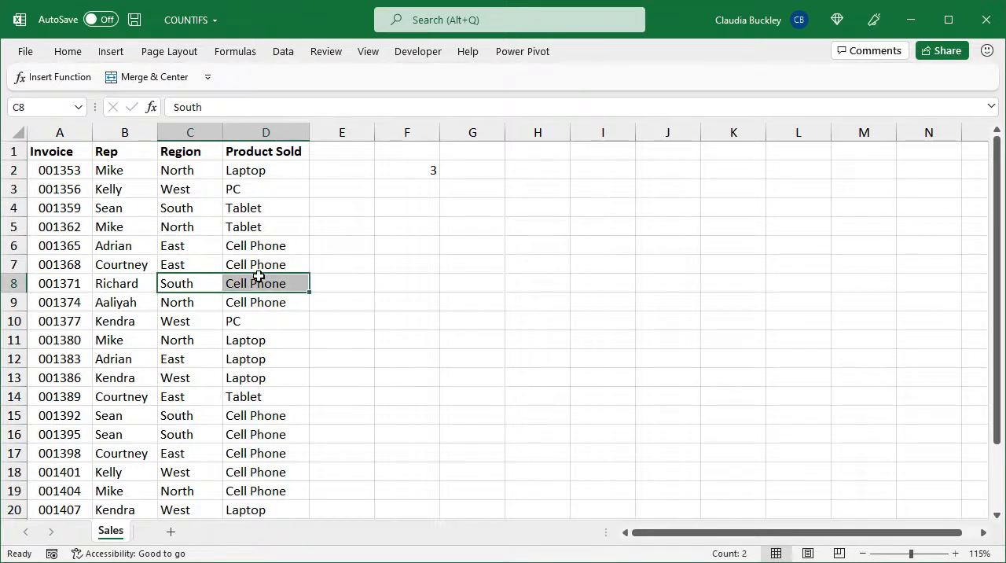
pyautogui.moveTo(188, 419); pyautogui.dragTo(247, 429)
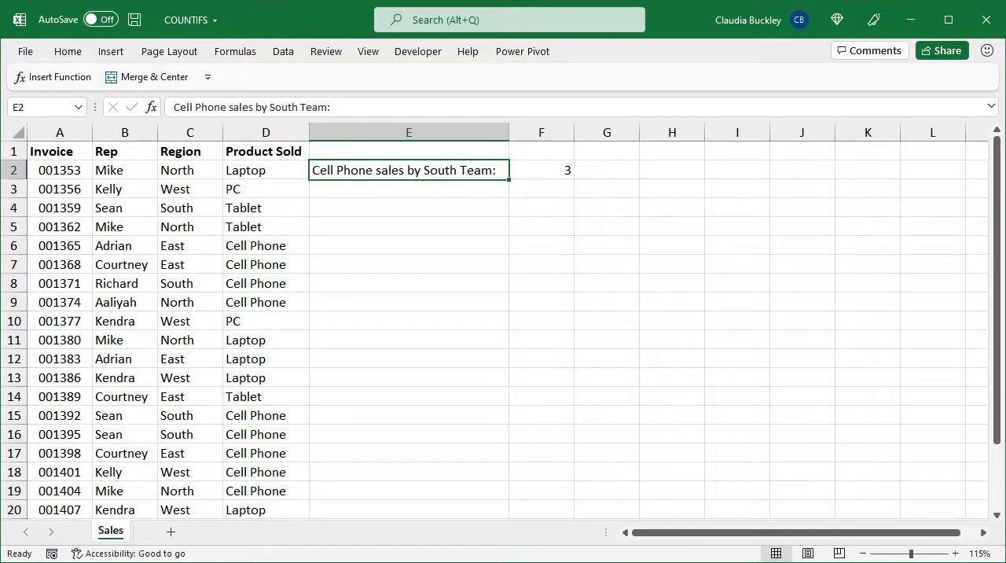
# Replace the label in E2 with "Team:" and enter the label "Product:" in E3
pyautogui.click(542, 171)
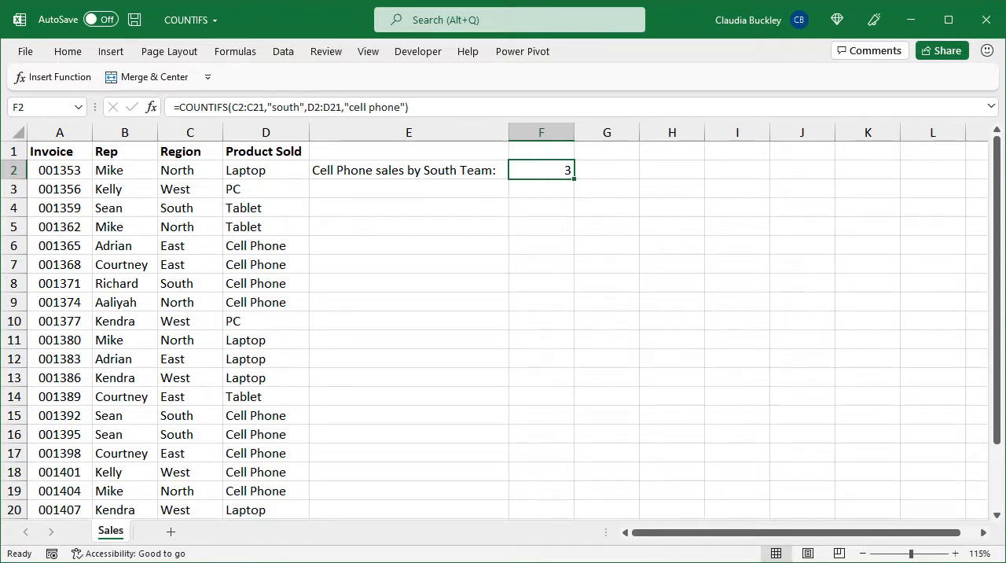
pyautogui.press('Left')
pyautogui.write('Team:')
pyautogui.press('Return')
pyautogui.write('Product:')
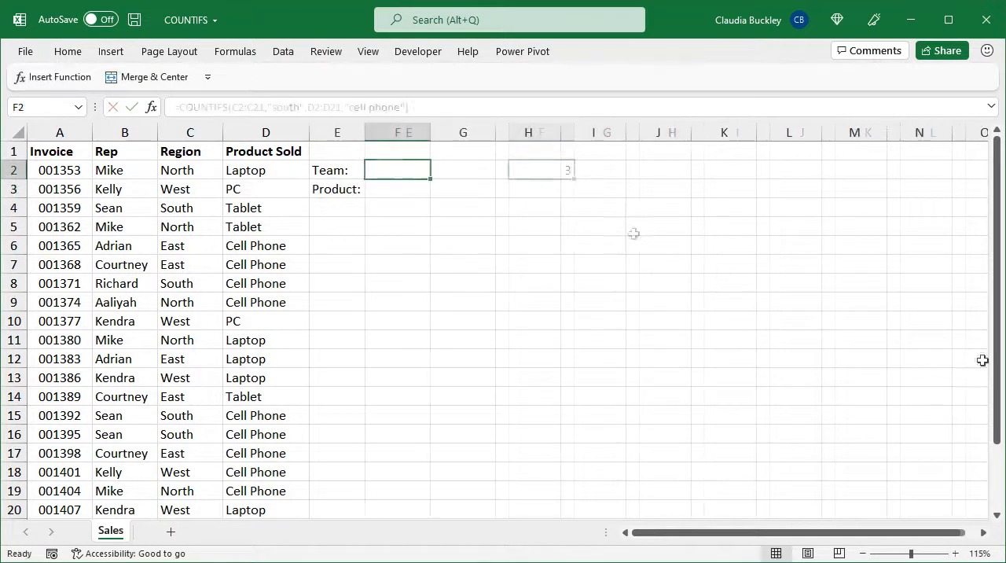
# Enter South in F2 as the team and Cell Phone in F3 as the product
pyautogui.write('South')
pyautogui.press('Return')
pyautogui.write('Cell P')
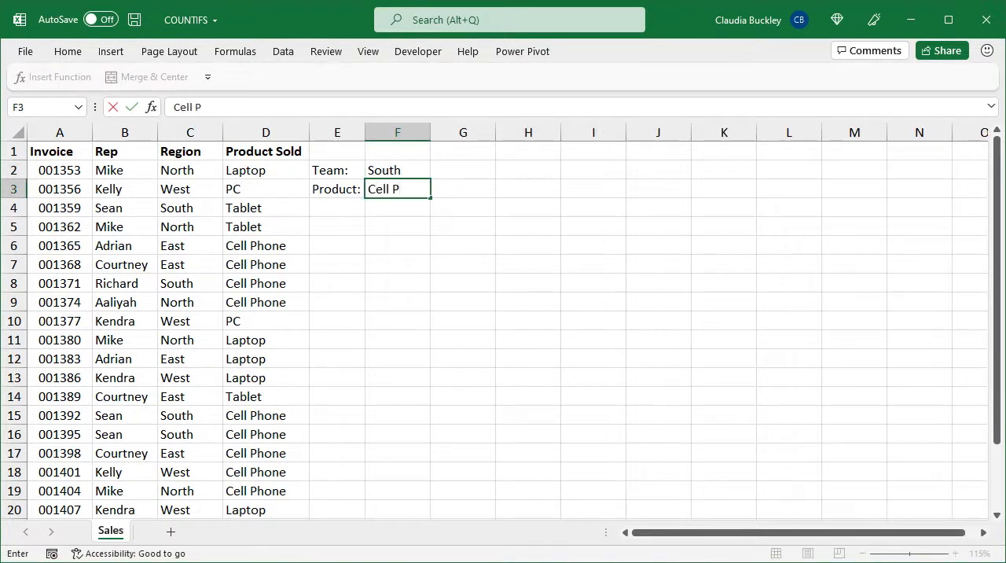
pyautogui.write('hone')
pyautogui.press('Return')
# Enter the label "Count:" in E4 below the product label
pyautogui.press('Left')
pyautogui.write('CountL')
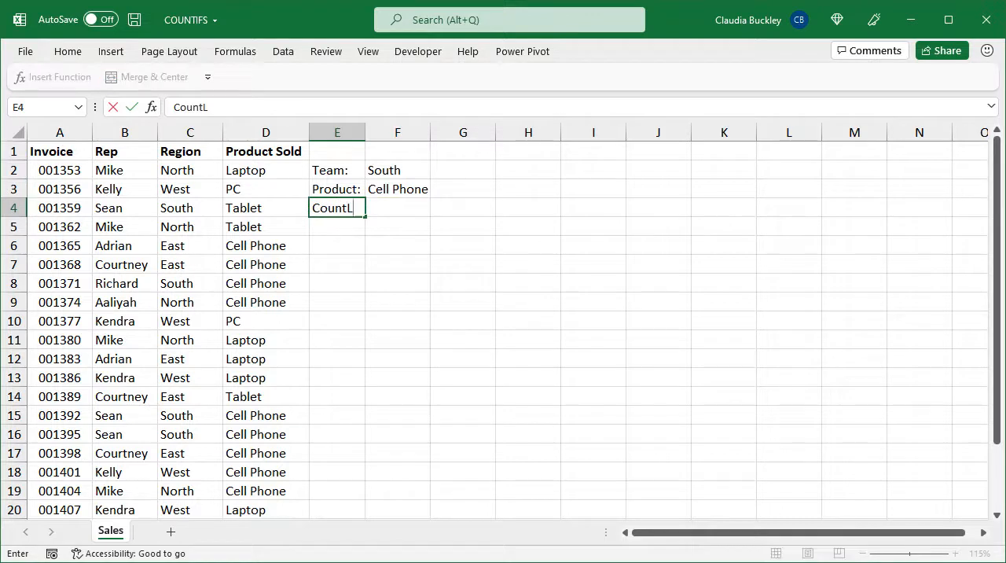
pyautogui.press('BackSpace')
pyautogui.write(':')
pyautogui.press('Tab')
# Start a COUNTIFS formula in F4 with the Region range C2:C21 and cell F2 as its criterion
pyautogui.write('=count')
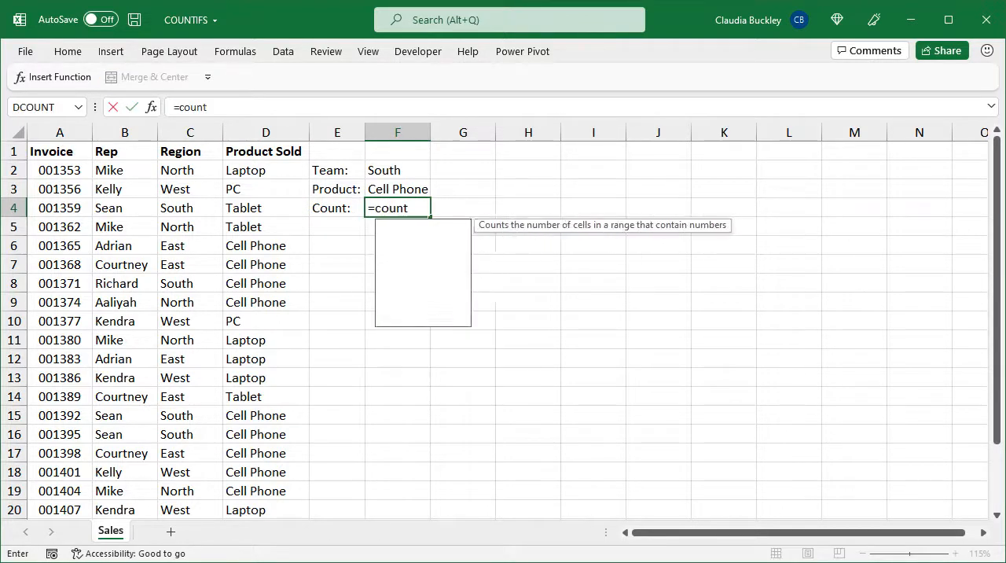
pyautogui.write('ifs')
pyautogui.press('Tab')
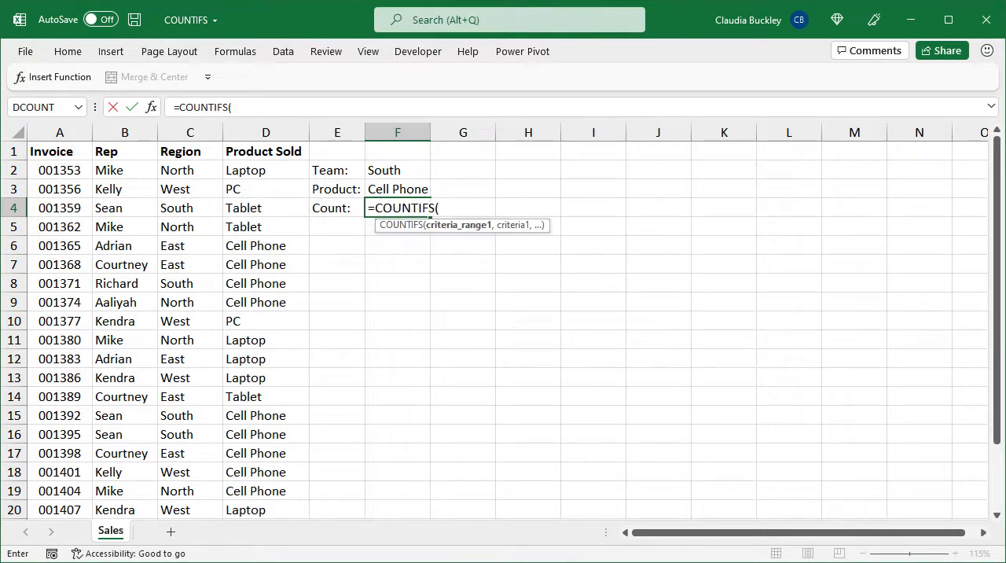
pyautogui.click(185, 170)
pyautogui.hotkey('ctrl', 'shift', 'Down')
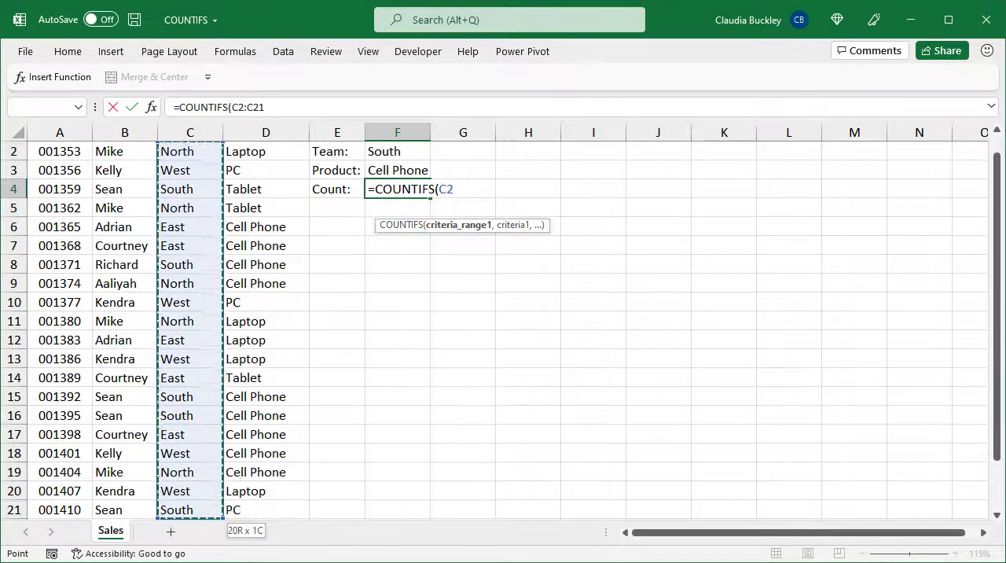
pyautogui.write(',')
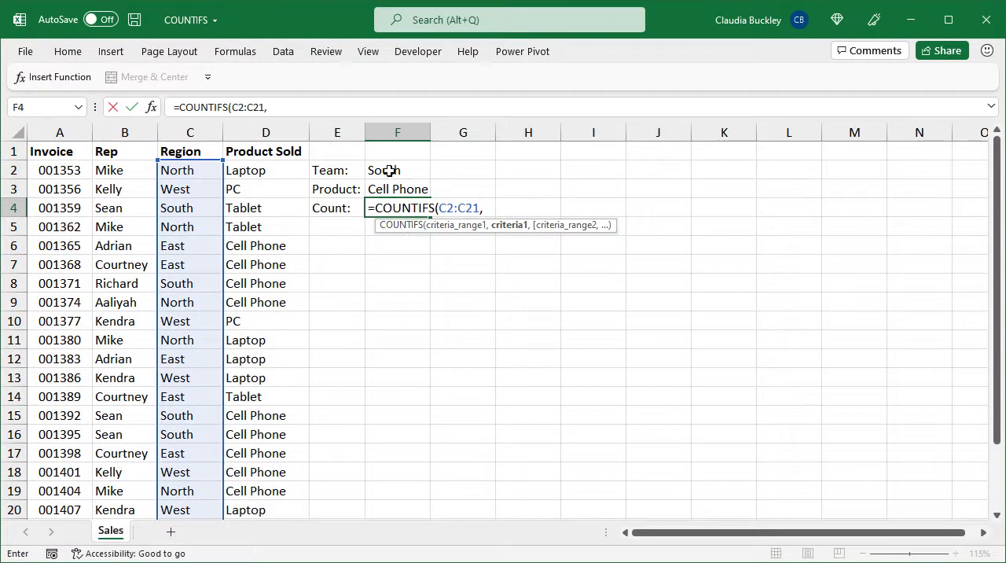
pyautogui.click(390, 171)
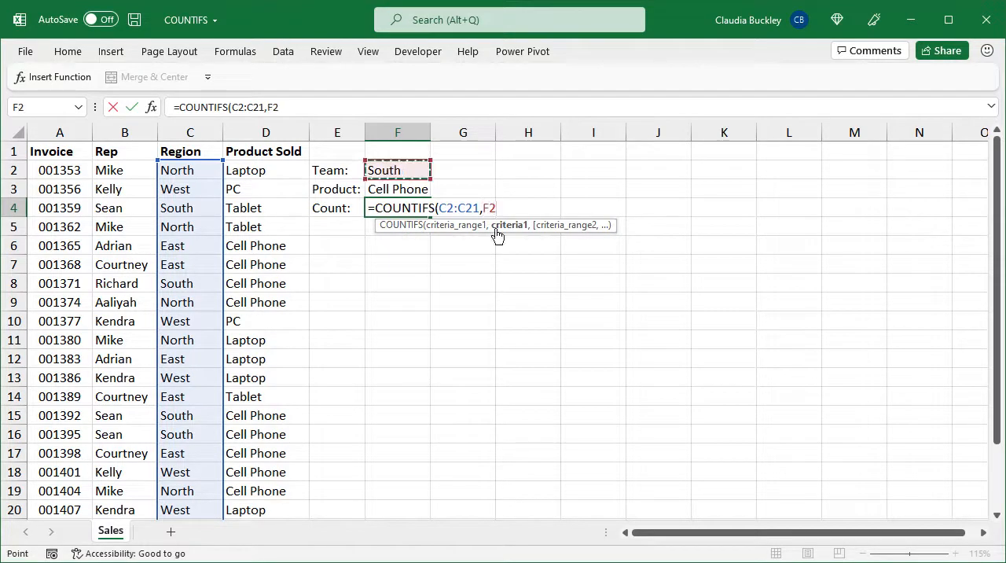
pyautogui.write(',')
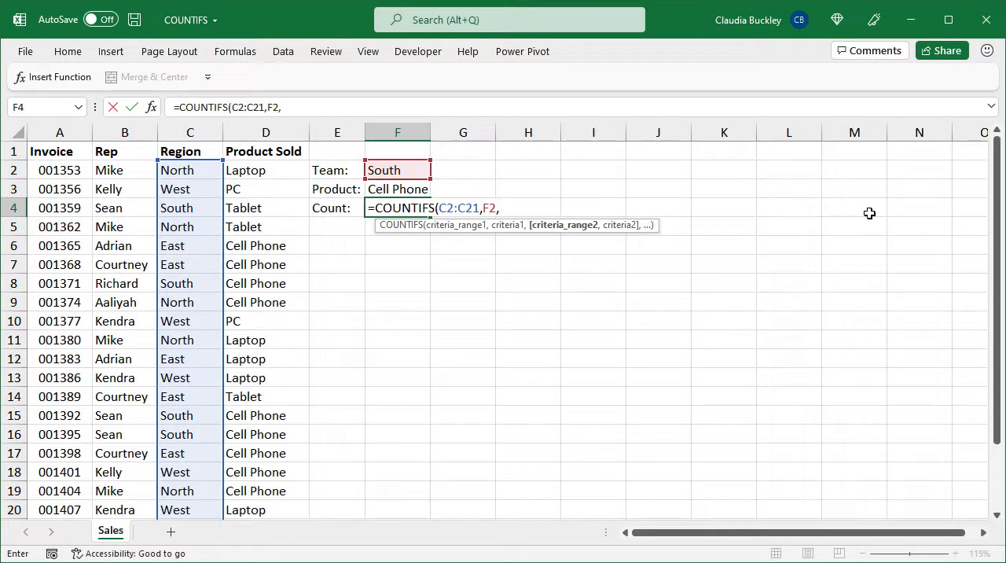
# Complete the F4 formula with the Product Sold range D2:D21 and cell F3 as its criterion, and enter it
pyautogui.click(256, 173)
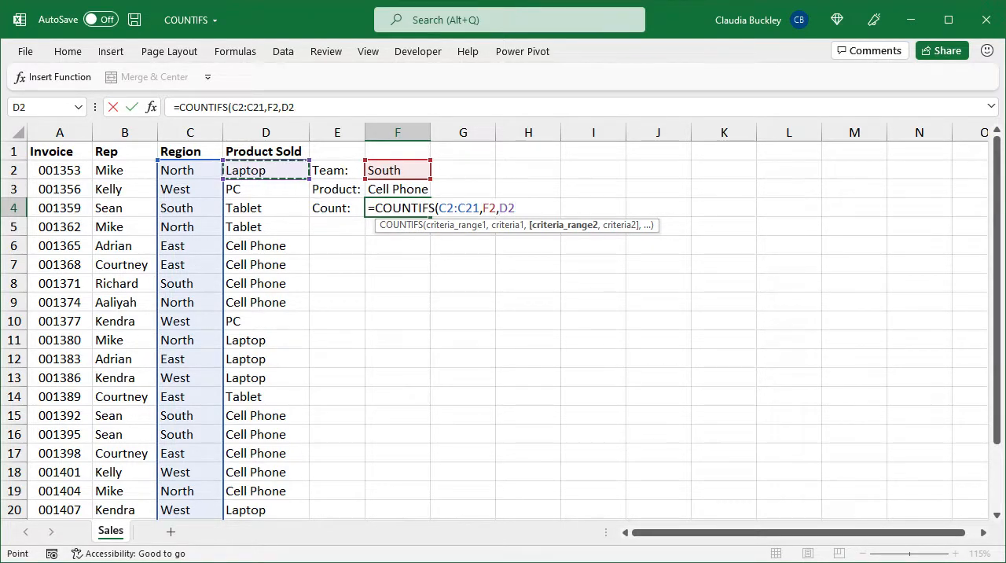
pyautogui.moveTo(255, 173); pyautogui.dragTo(267, 517)
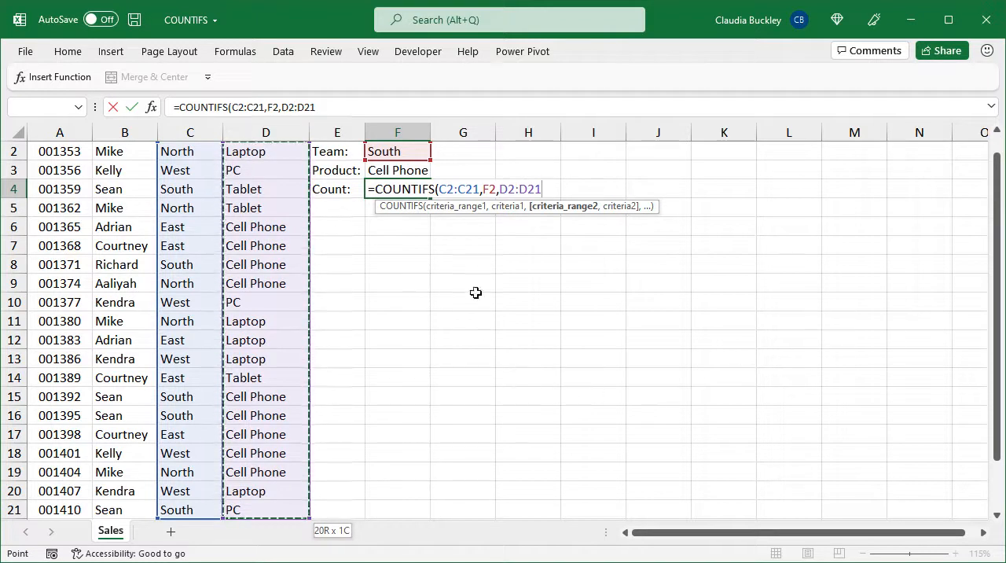
pyautogui.write(',')
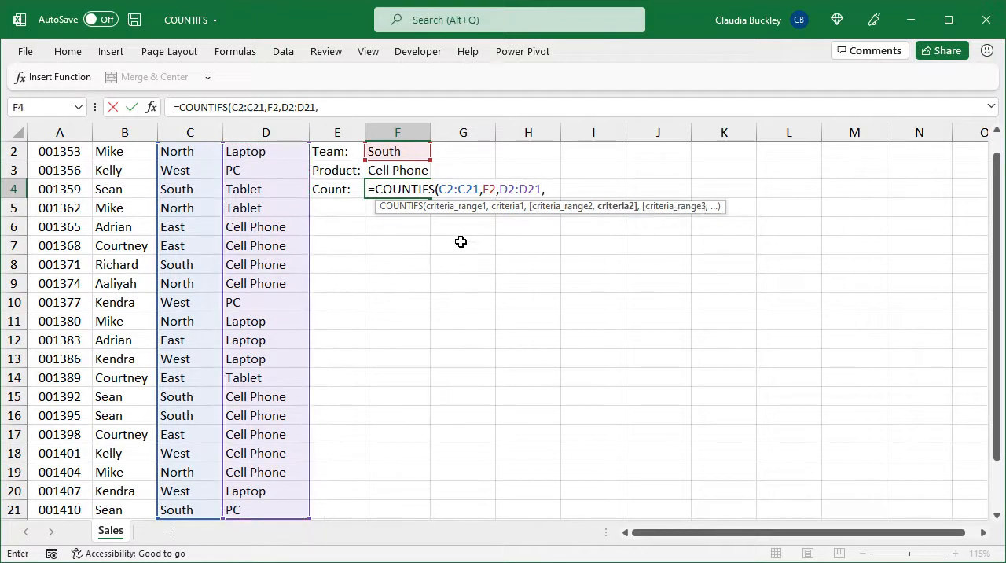
pyautogui.click(401, 171)
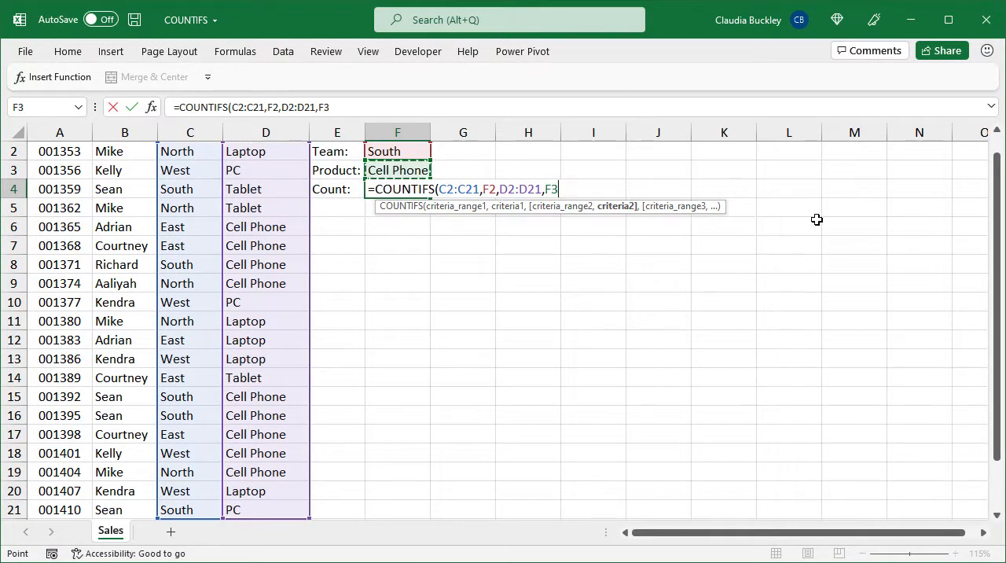
pyautogui.write(')')
pyautogui.press('Return')
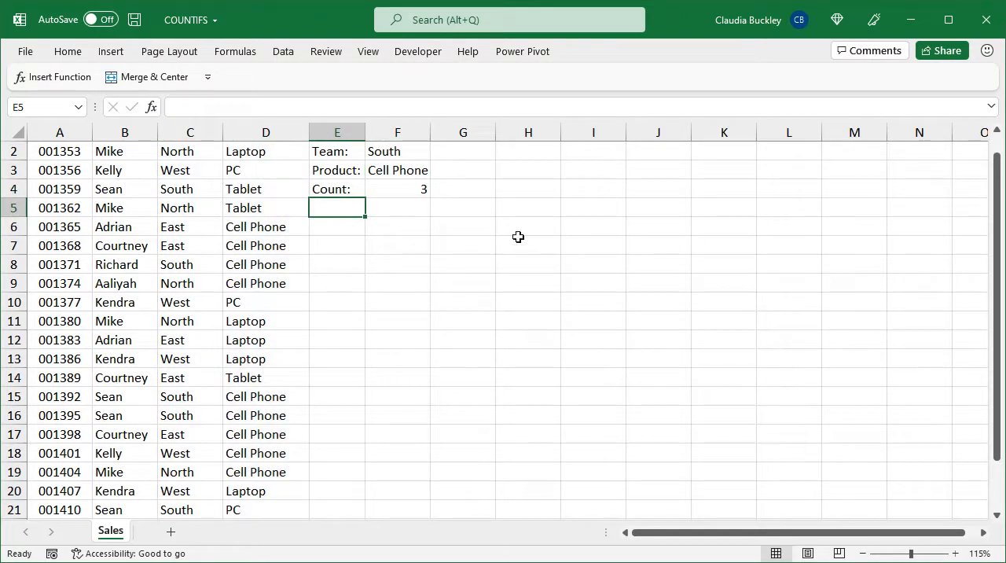
# Change the team criterion in F2 to West
pyautogui.click(398, 190)
pyautogui.scroll(1, 435, 218)
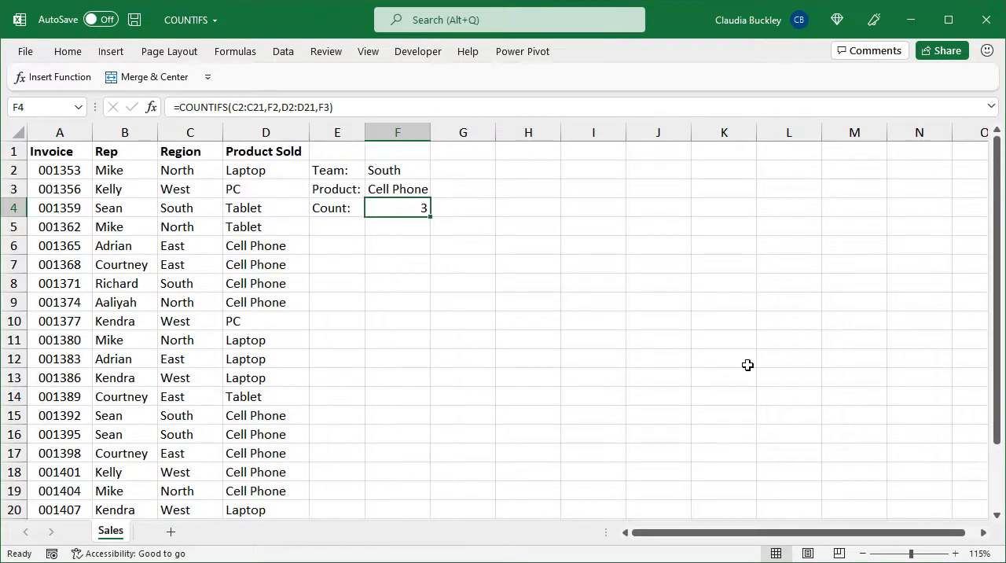
pyautogui.press('Up')
pyautogui.press('Up')
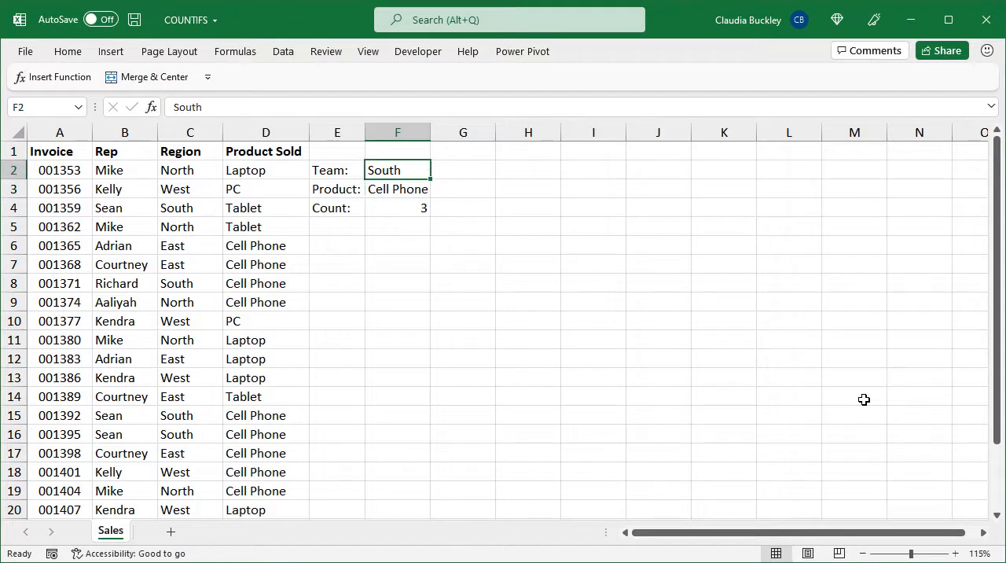
pyautogui.write('West')
pyautogui.press('Return')
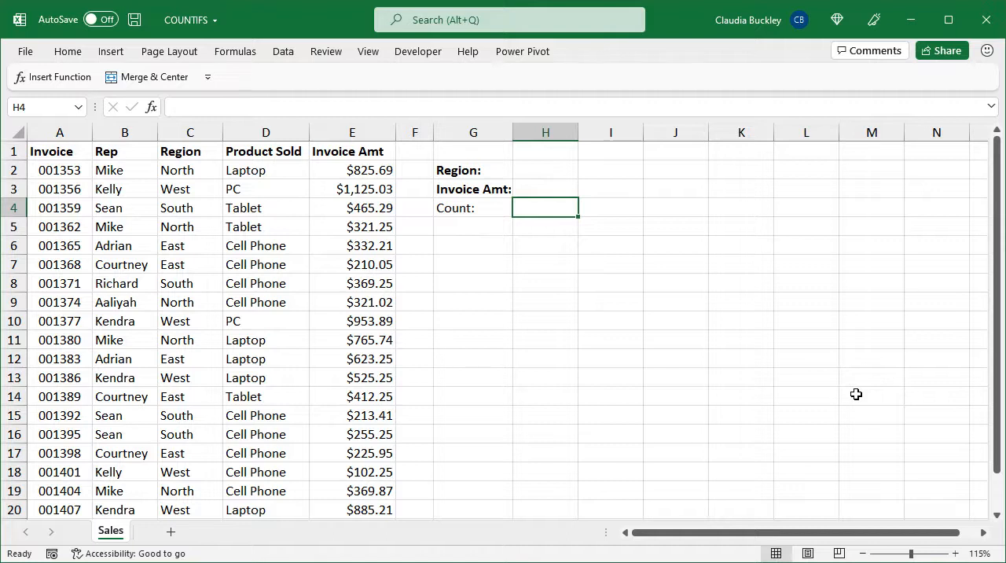
# Enter South in H2 as the region and 400 in H3 as the invoice amount
pyautogui.press('Up')
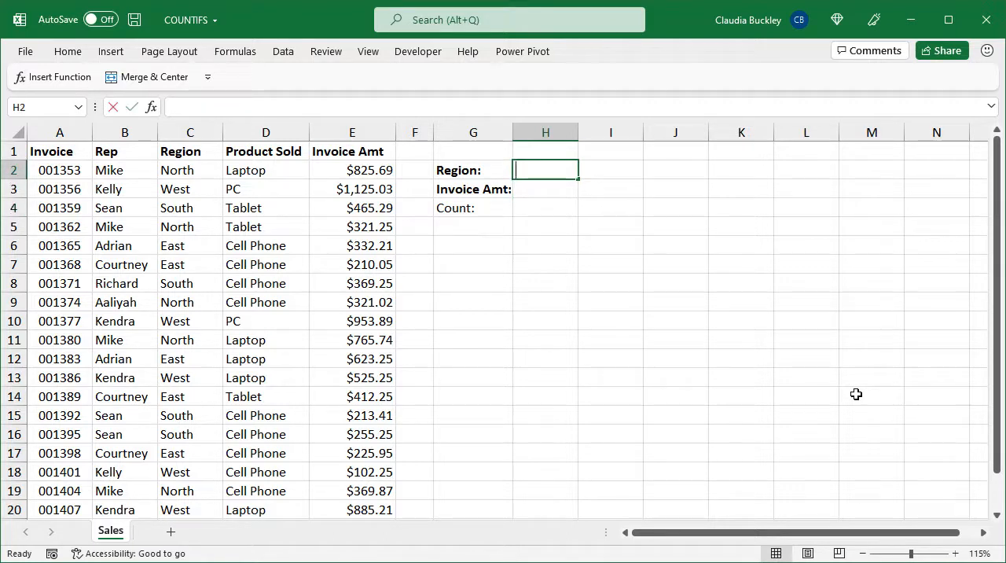
pyautogui.write('South')
pyautogui.press('Return')
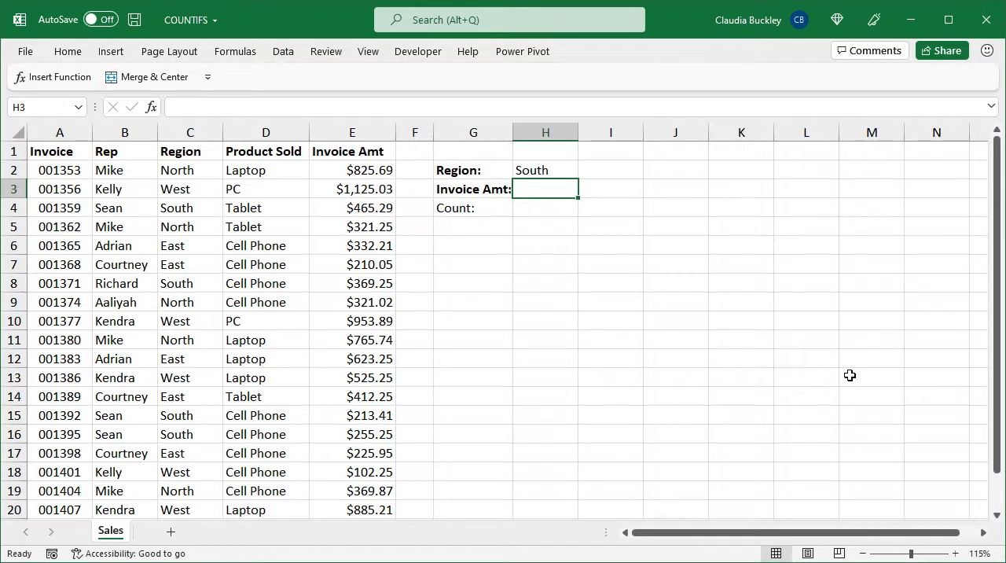
pyautogui.write('400')
pyautogui.press('Return')
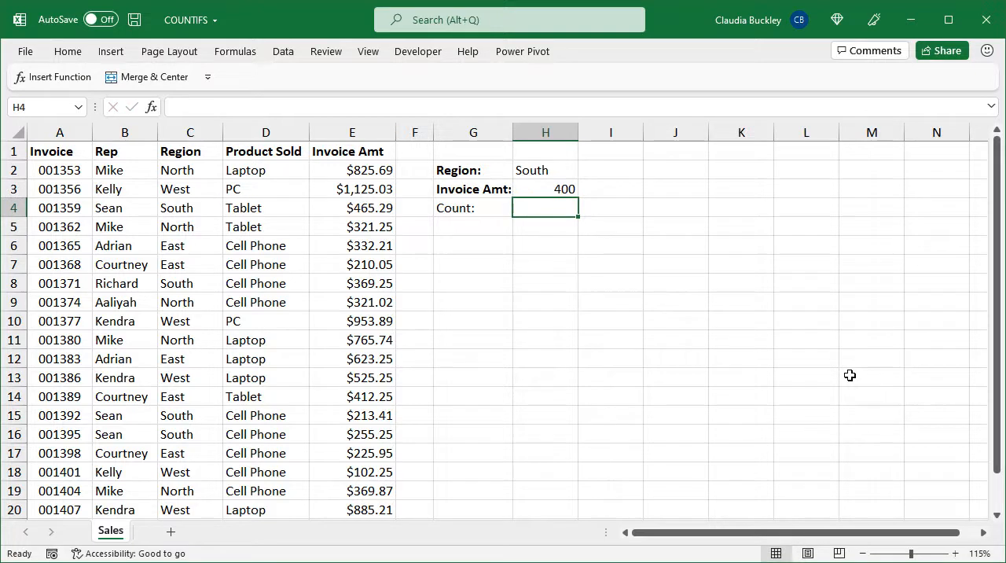
# Start a COUNTIFS formula in H4 with the Region range C2:C21 and cell H2 as its criterion
pyautogui.write('=counti')
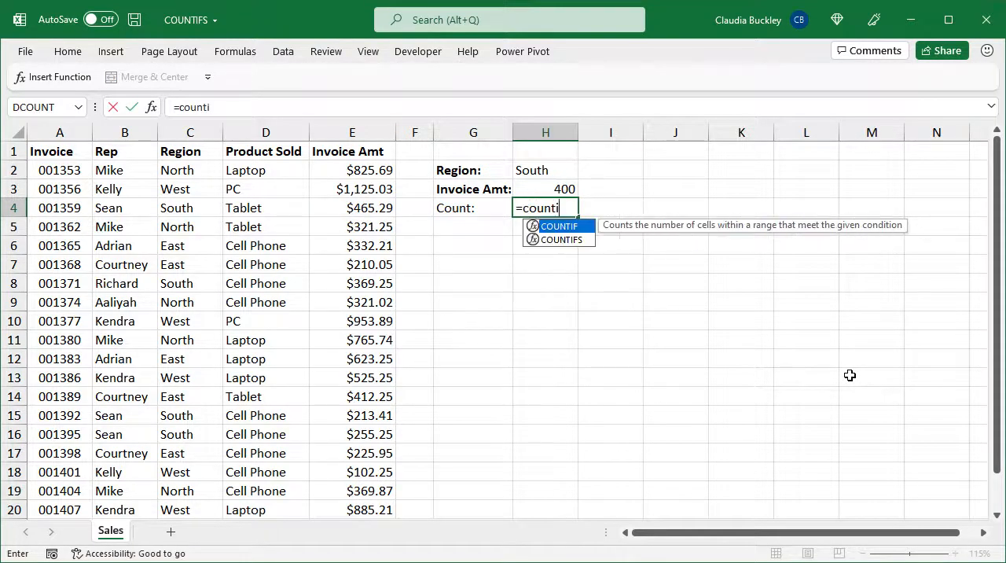
pyautogui.write('fs')
pyautogui.press('Tab')
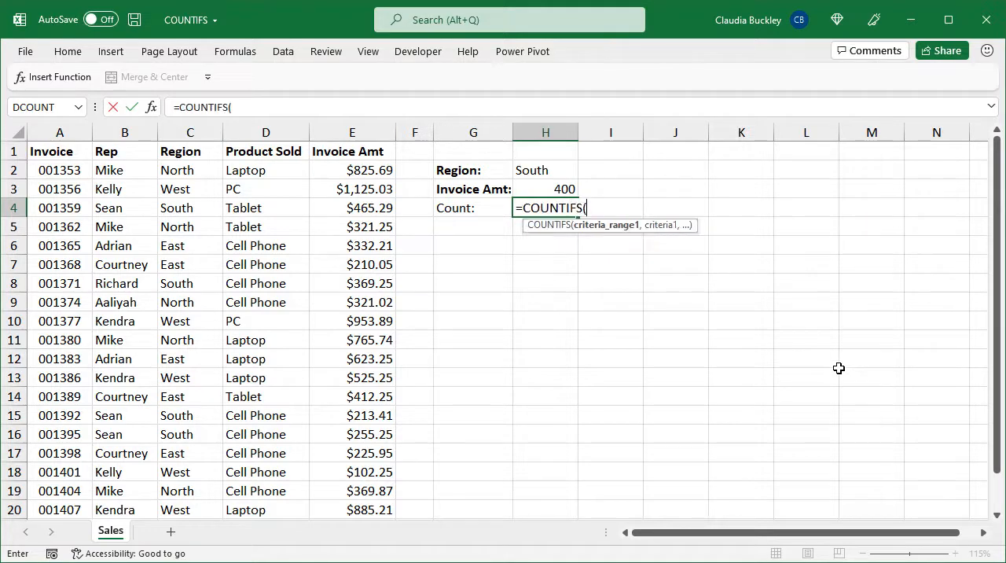
pyautogui.click(204, 173)
pyautogui.hotkey('ctrl', 'shift', 'Down')
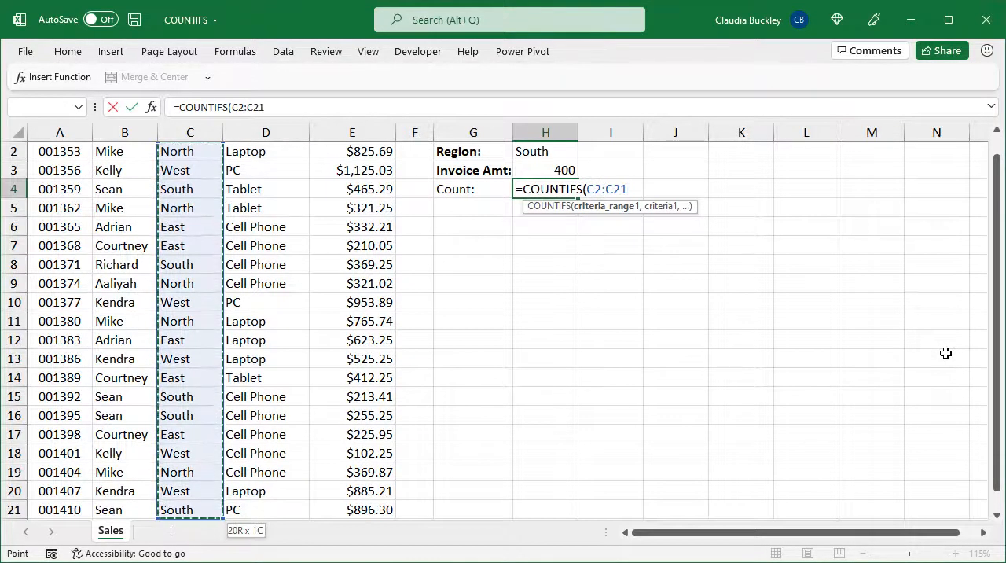
pyautogui.write(',')
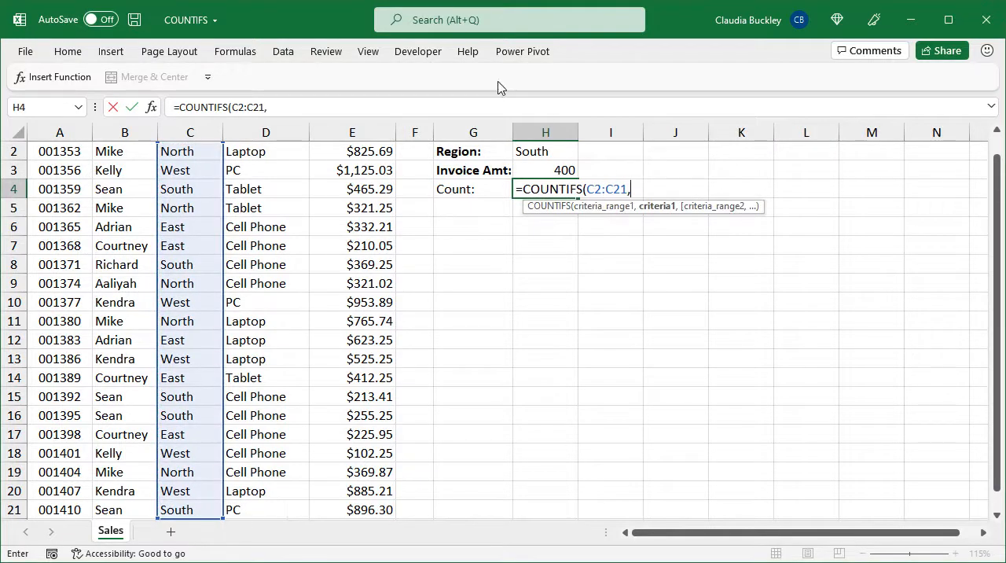
pyautogui.click(536, 153)
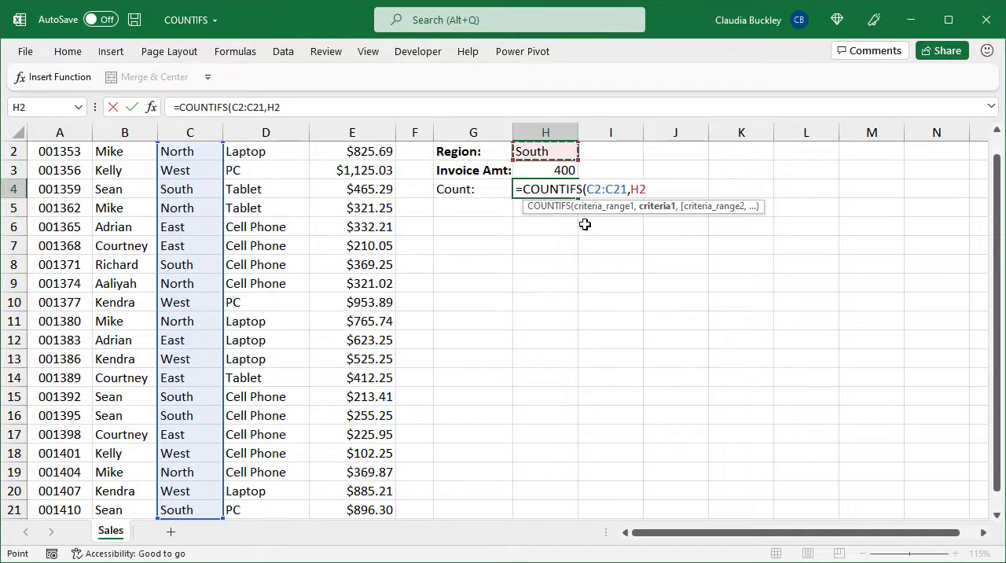
pyautogui.write(',')
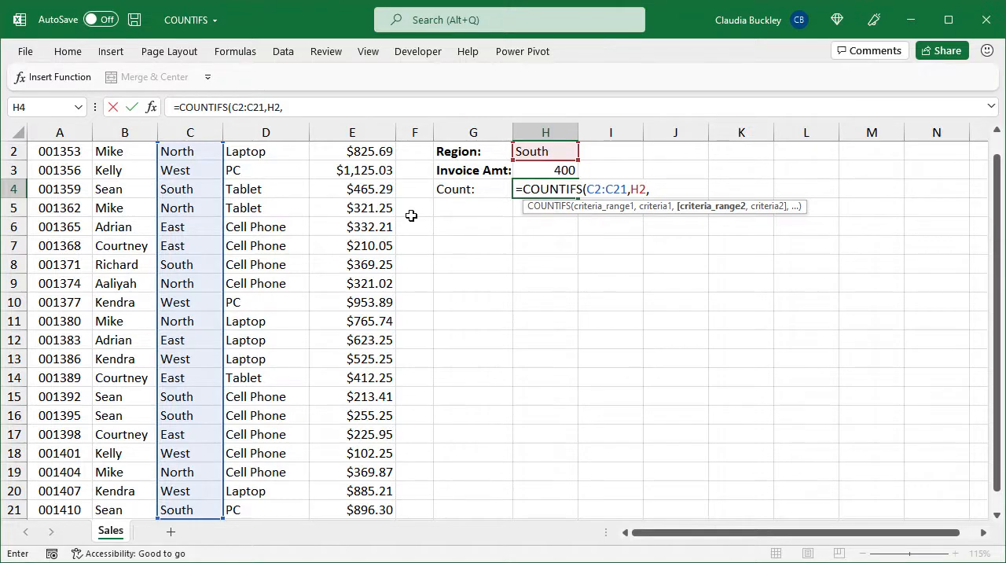
# Complete the H4 formula with the Invoice Amt range E2:E21 and the criterion ">"&H3, and enter it
pyautogui.scroll(1, 412, 215)
pyautogui.click(366, 168)
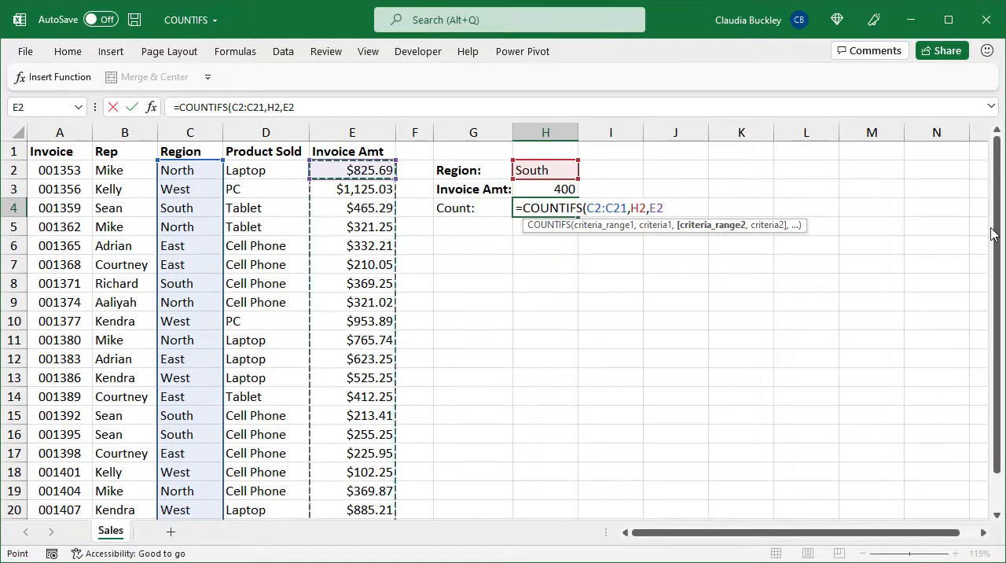
pyautogui.hotkey('ctrl', 'shift', 'Down')
pyautogui.write(',')
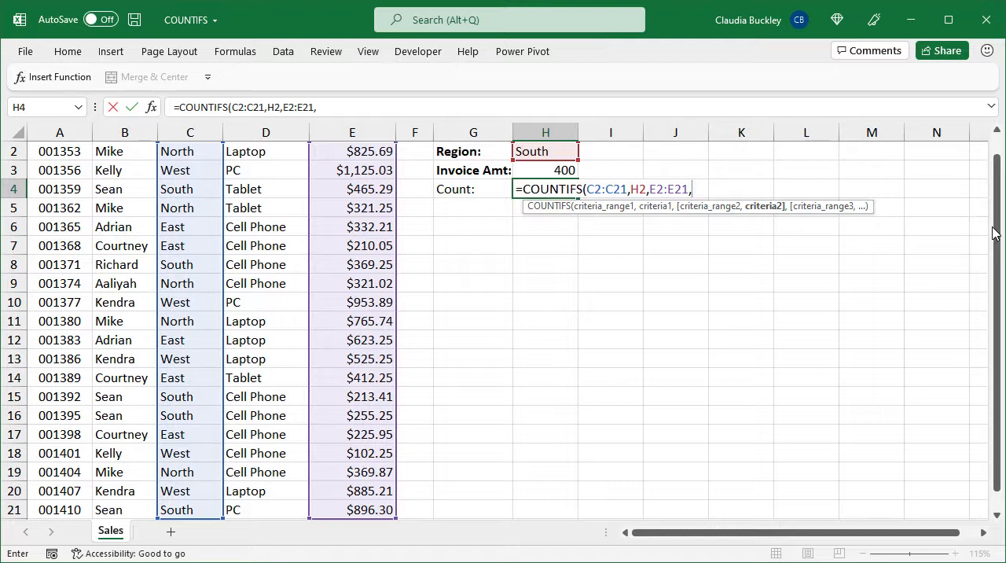
pyautogui.write('">"&')
pyautogui.click(559, 170)
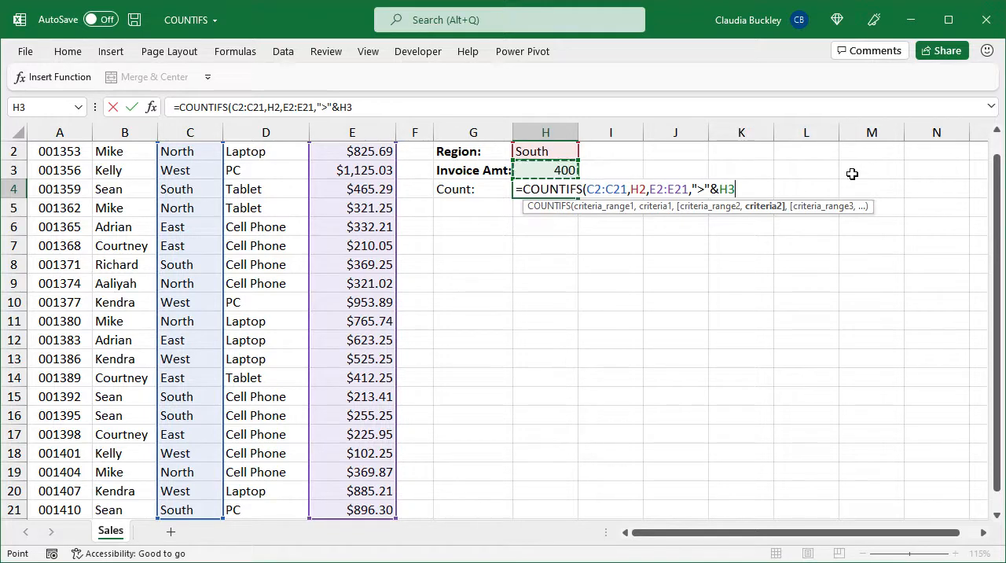
pyautogui.write(')')
pyautogui.press('Return')
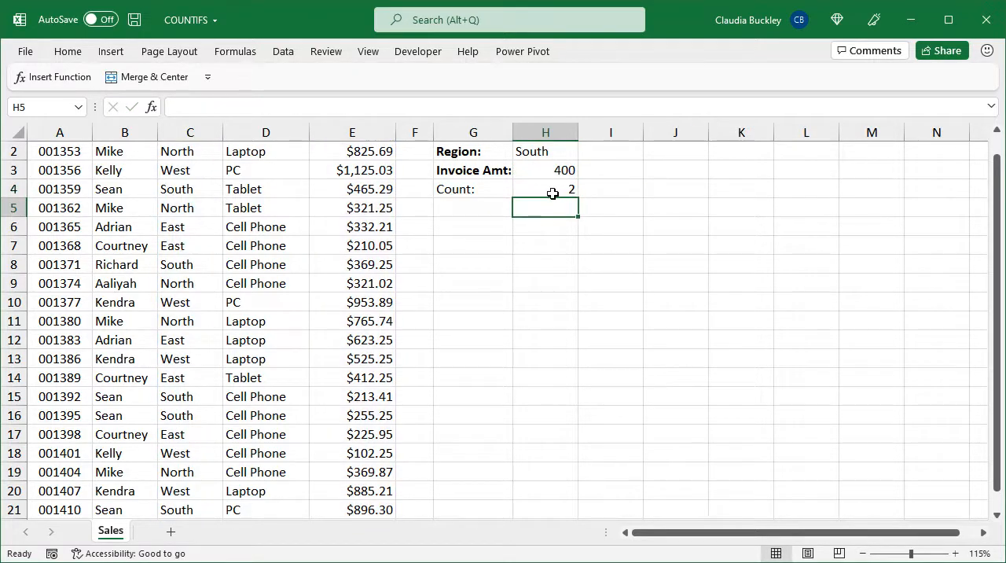
# Check the H4 count against the South region's invoice amounts in column E
pyautogui.click(553, 193)
pyautogui.scroll(1, 411, 280)
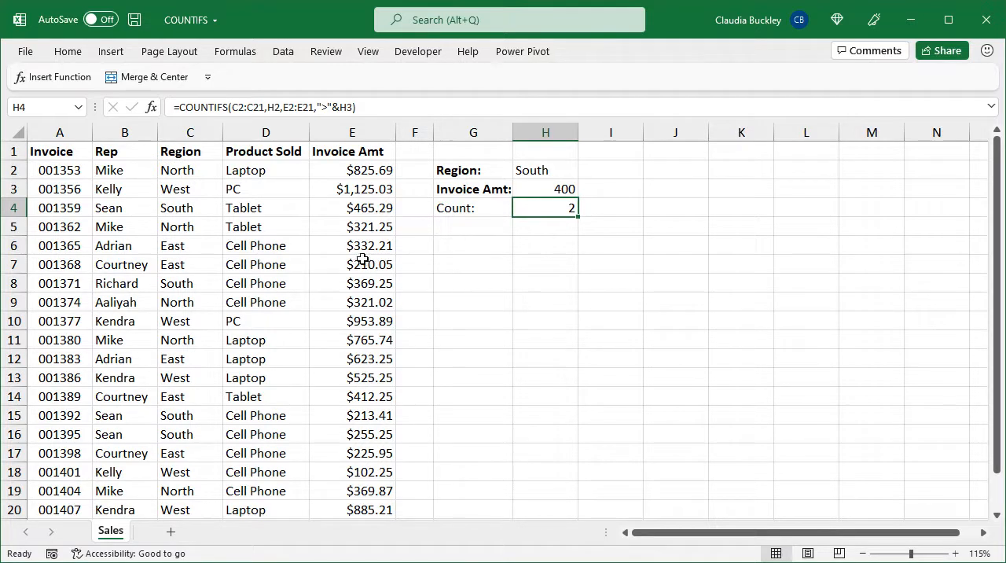
pyautogui.click(344, 205)
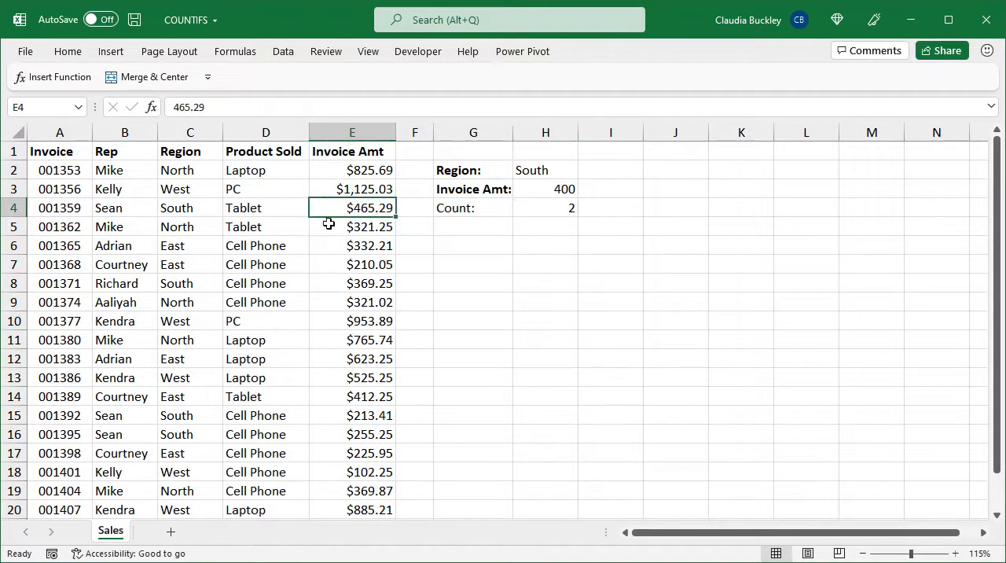
pyautogui.scroll(-2, 330, 326)
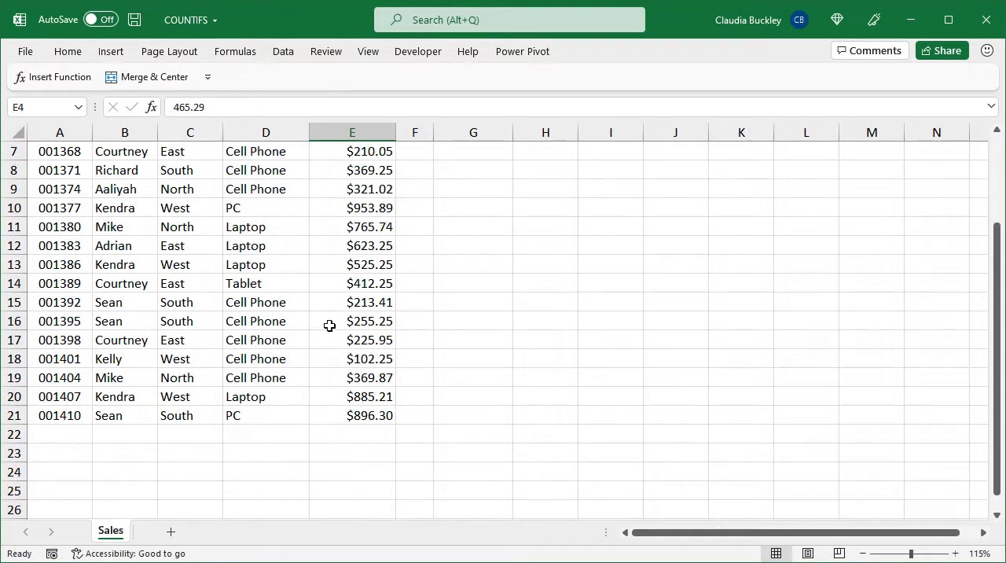
pyautogui.keyDown('ctrl'); pyautogui.click(379, 415); pyautogui.keyUp('ctrl')
# Clear the region and invoice amount labels and criteria in G2:H3
pyautogui.scroll(2, 415, 385)
pyautogui.click(487, 177)
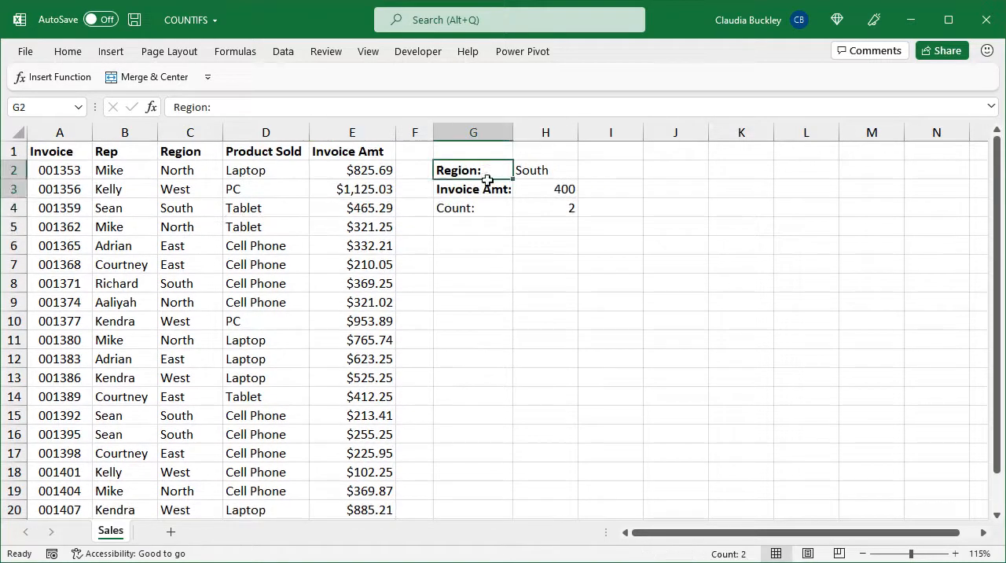
pyautogui.moveTo(487, 180); pyautogui.dragTo(532, 189)
pyautogui.press('Delete')
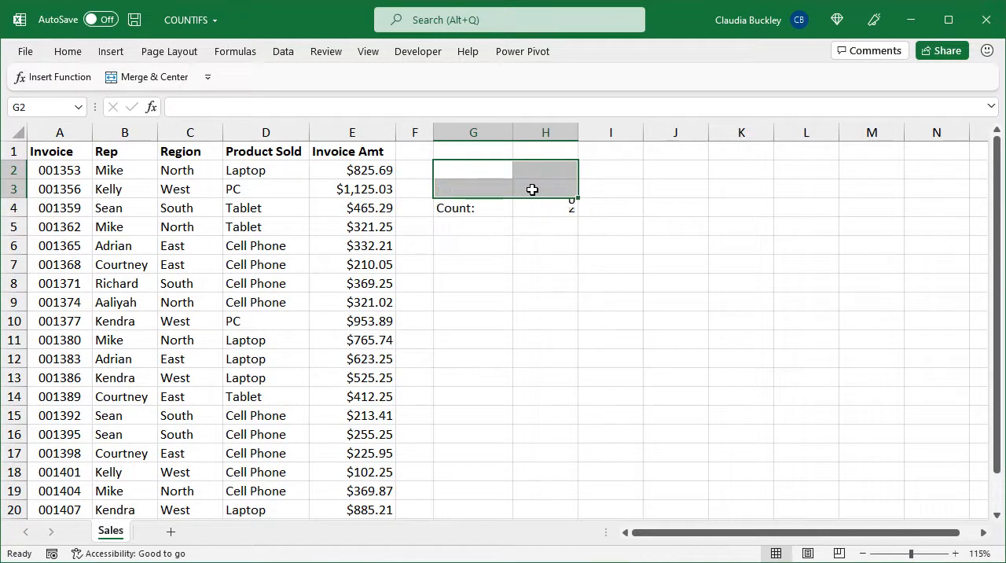
# Rewrite the region criterion in the H4 COUNTIFS formula as the typed text "south"
pyautogui.click(540, 206)
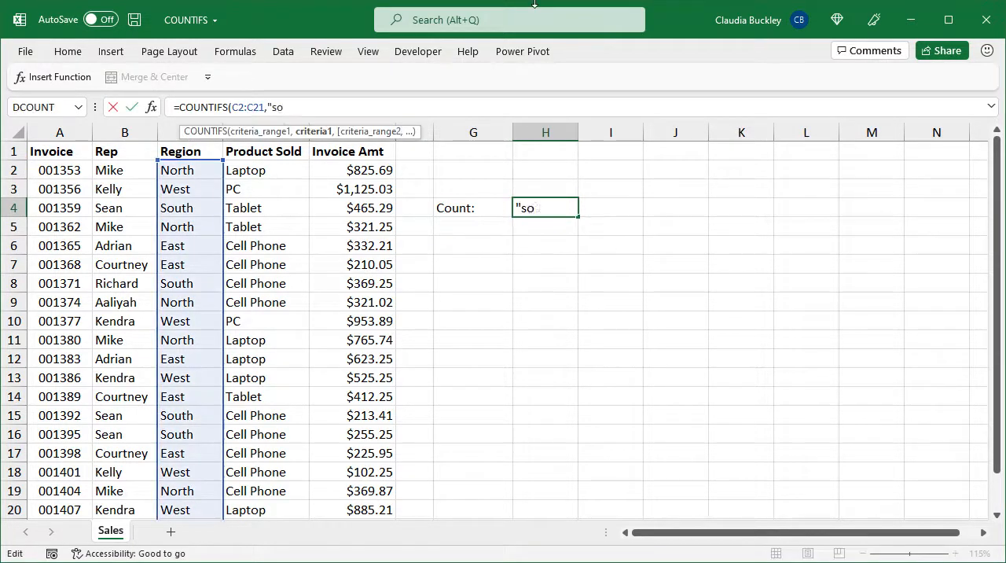
pyautogui.write('uth",')
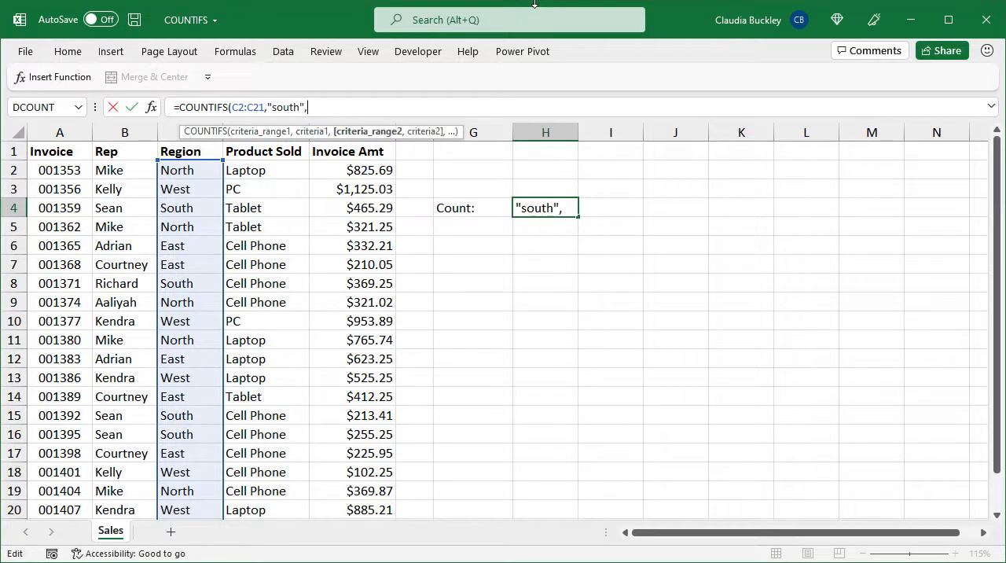
# Complete the H4 formula with the Invoice Amt range E2:E21 and the typed criterion ">400", and enter it
pyautogui.click(355, 169)
pyautogui.hotkey('ctrl', 'shift', 'Down')
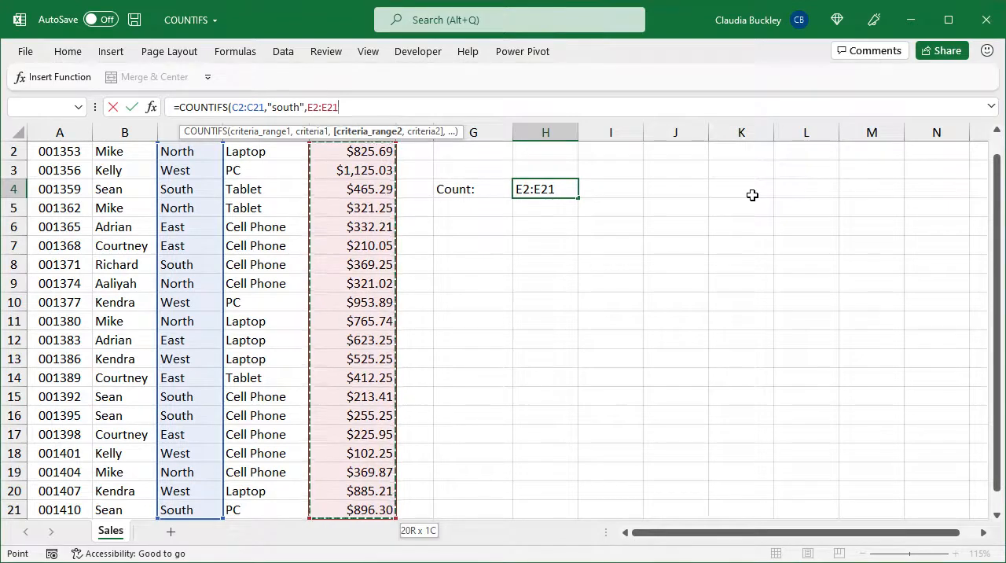
pyautogui.write(',')
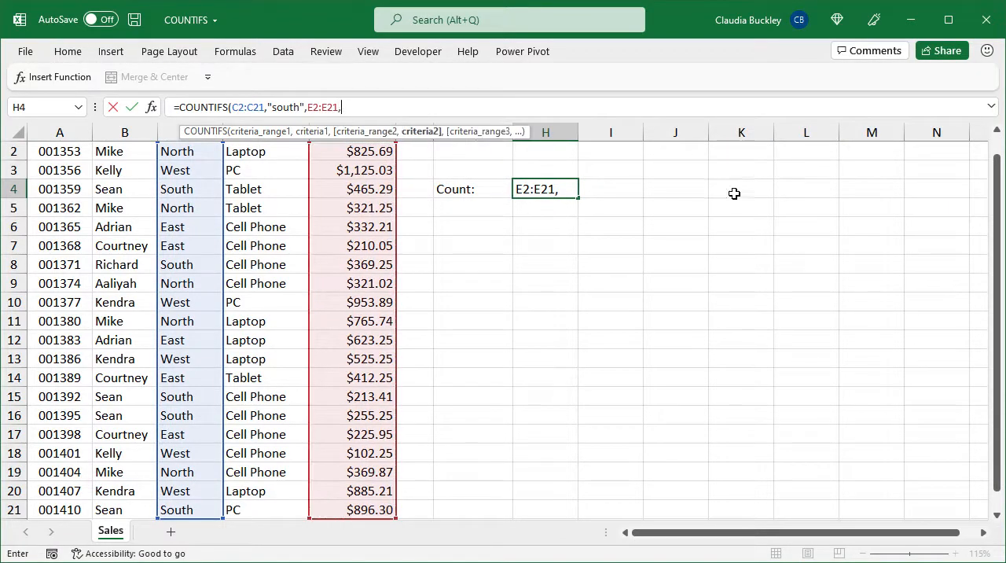
pyautogui.scroll(1, 499, 322)
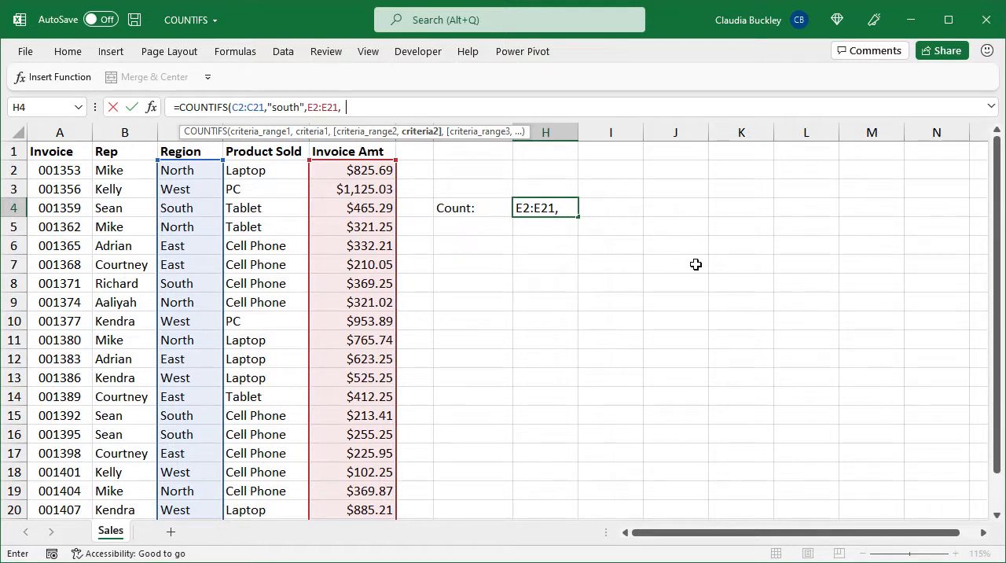
pyautogui.write('>400')
pyautogui.write(')')
pyautogui.press('Return')
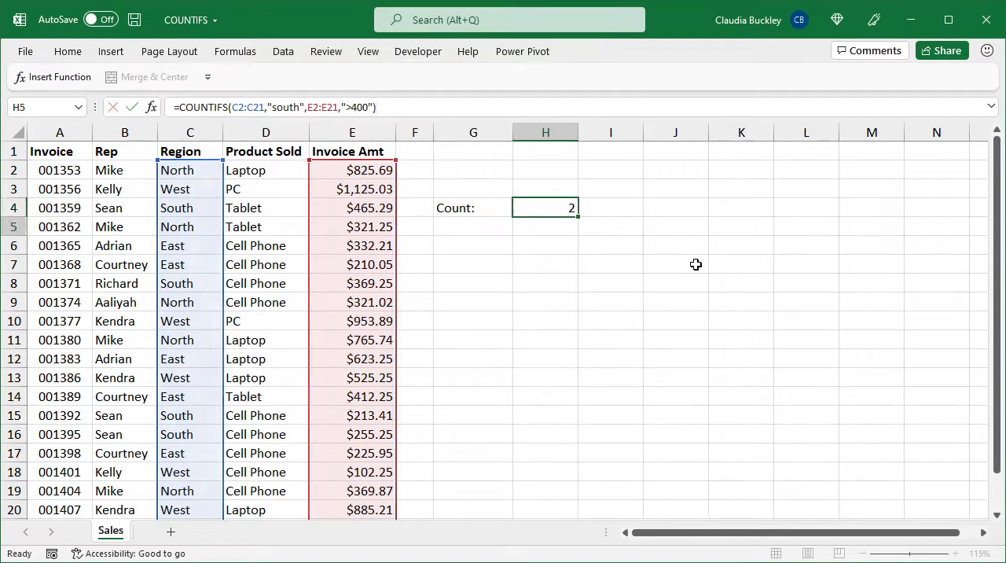
# Rewrite the amount criterion in the H4 formula as ">"&400 and enter the formula
pyautogui.press('Up')
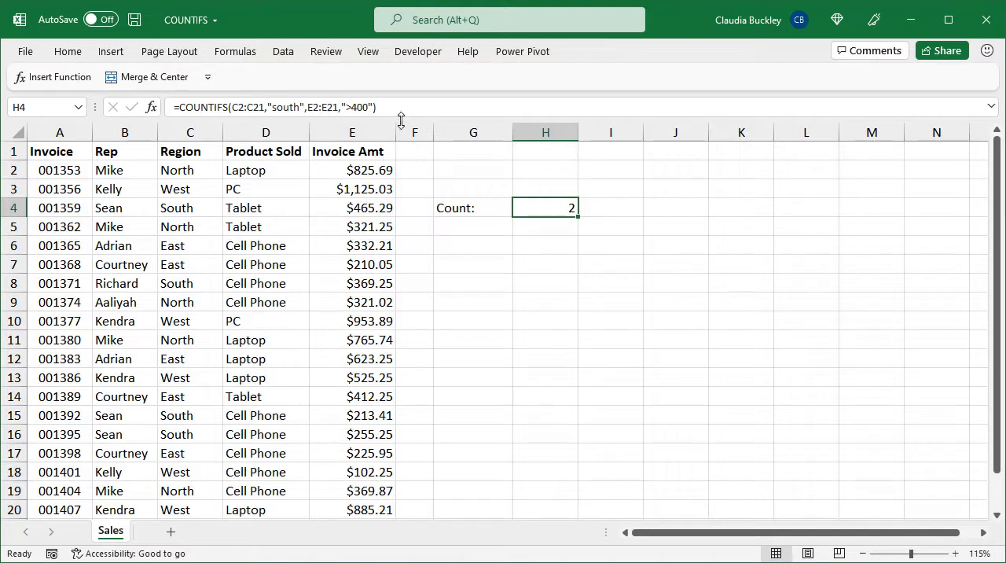
pyautogui.click(352, 107)
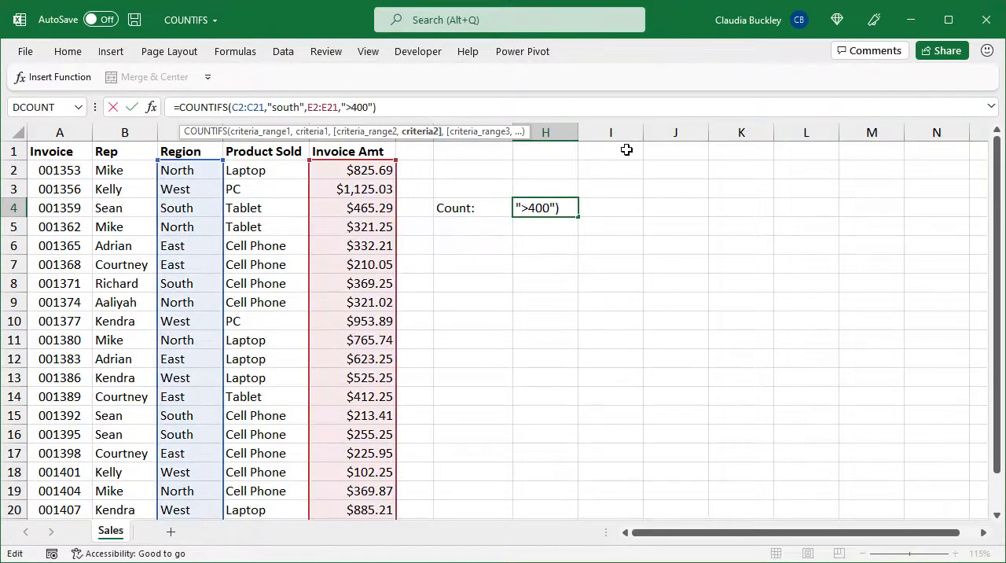
pyautogui.write('"')
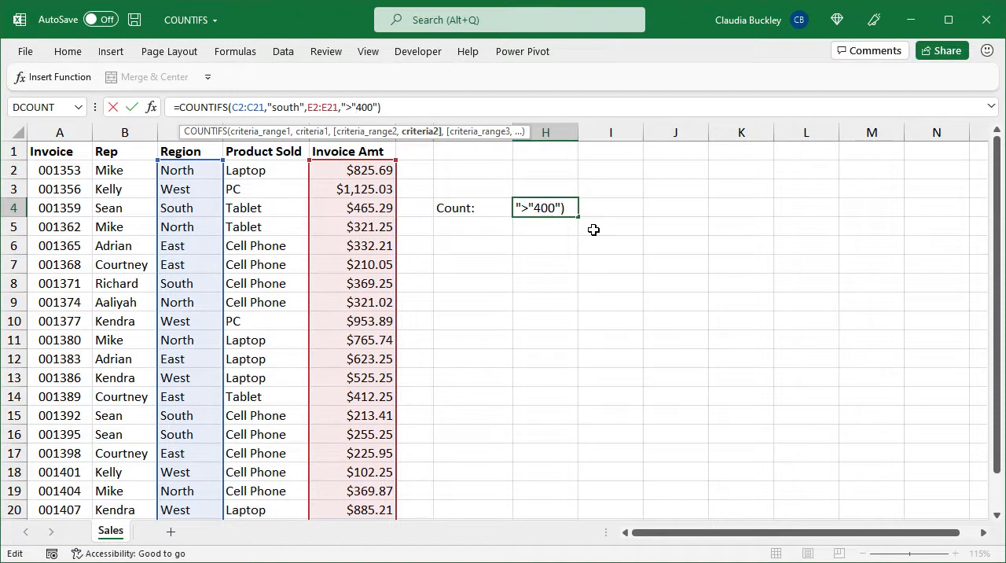
pyautogui.write('&')
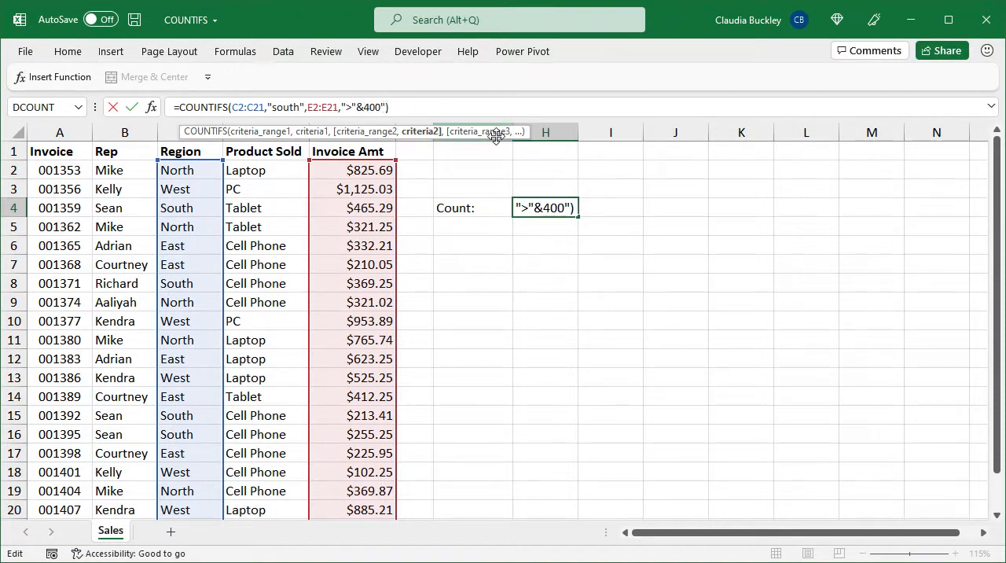
pyautogui.press('BackSpace')
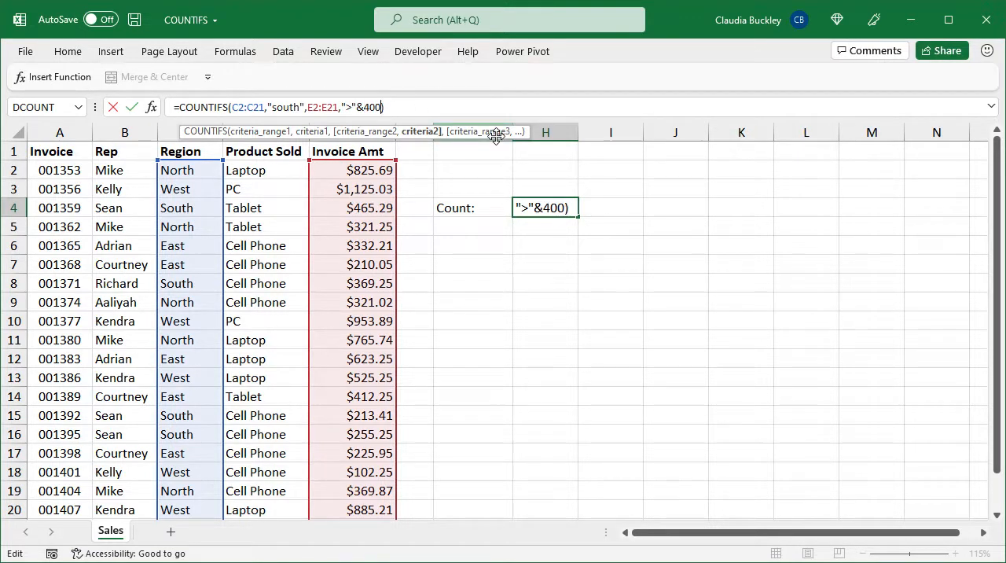
pyautogui.click(448, 104)
pyautogui.hotkey('ctrl', 'Return')
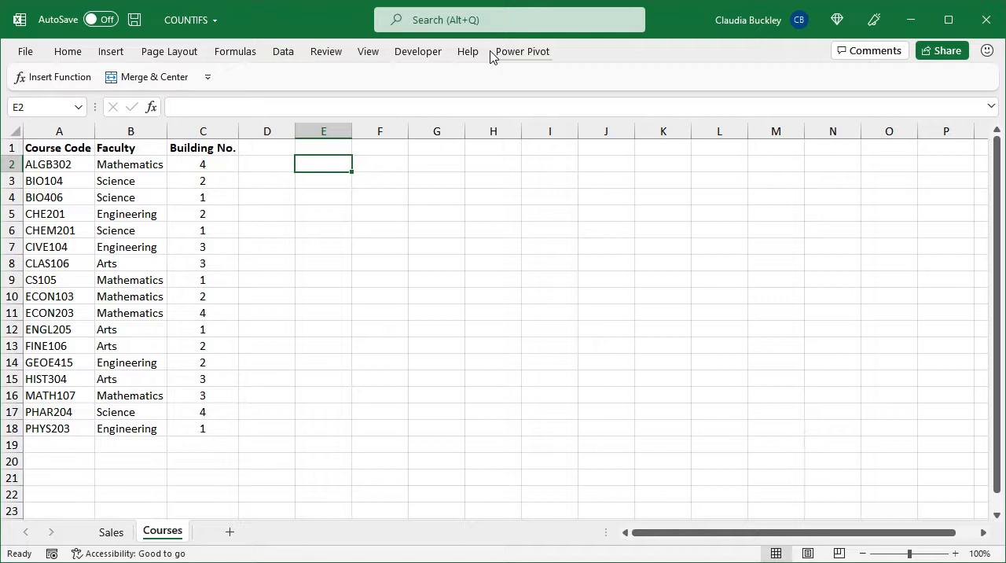
# Start a COUNTIFS formula in E2 with the Course Code range A2:A18 and the wildcard criterion "*1??"
pyautogui.write('=countif')
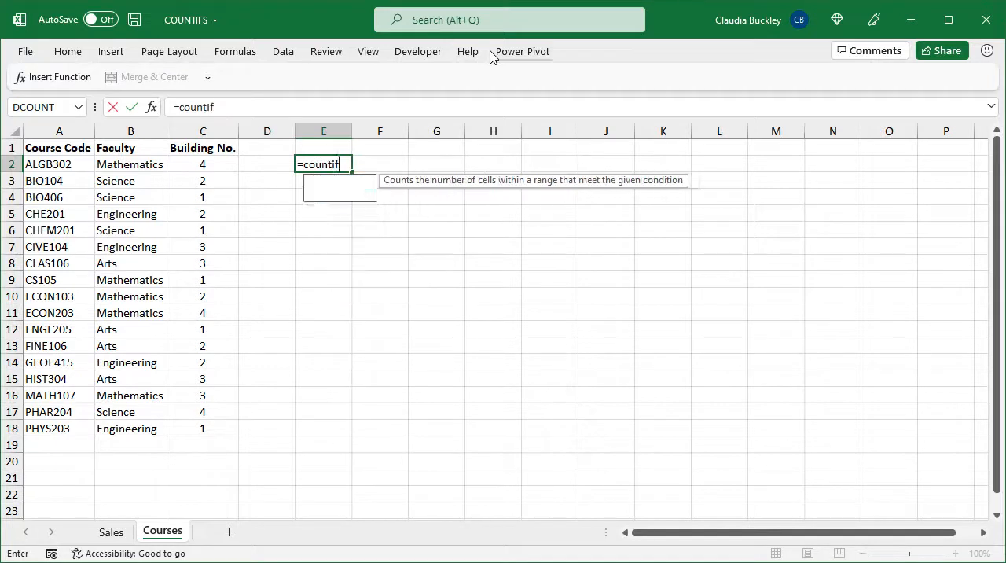
pyautogui.write('s(')
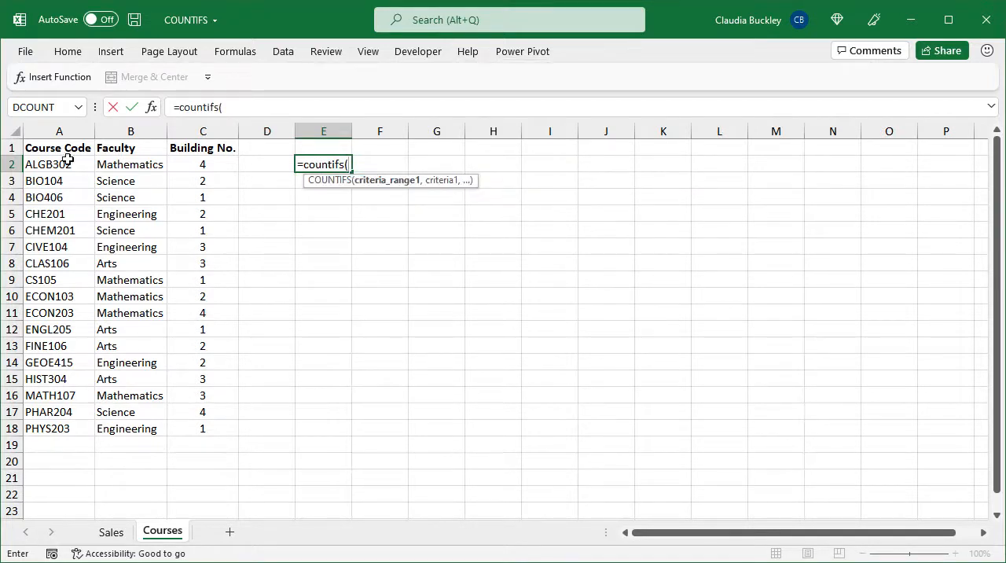
pyautogui.click(69, 160)
pyautogui.hotkey('ctrl', 'shift', 'Down')
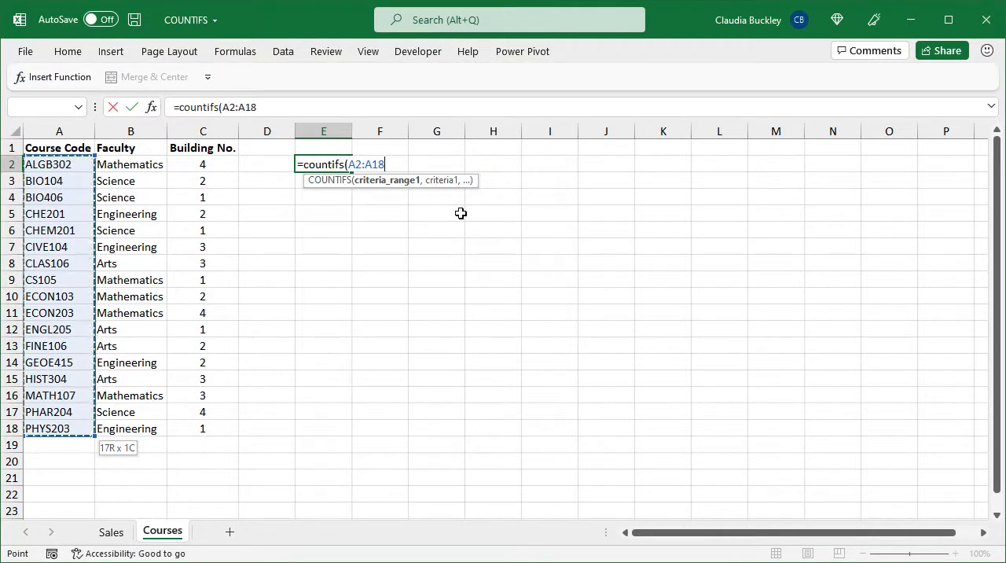
pyautogui.write(',')
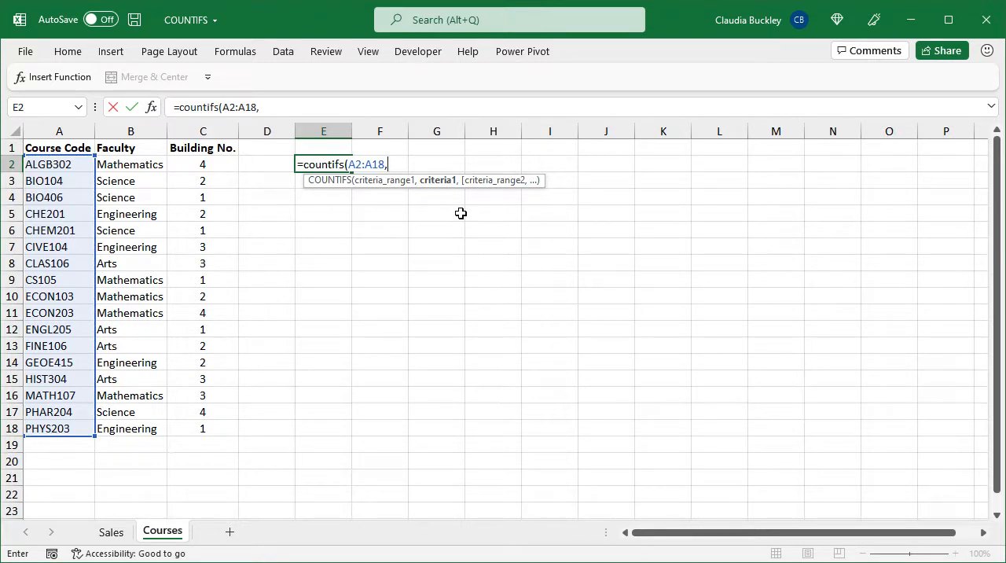
pyautogui.write('"')
pyautogui.write('1')
pyautogui.write('??')
pyautogui.write(',')
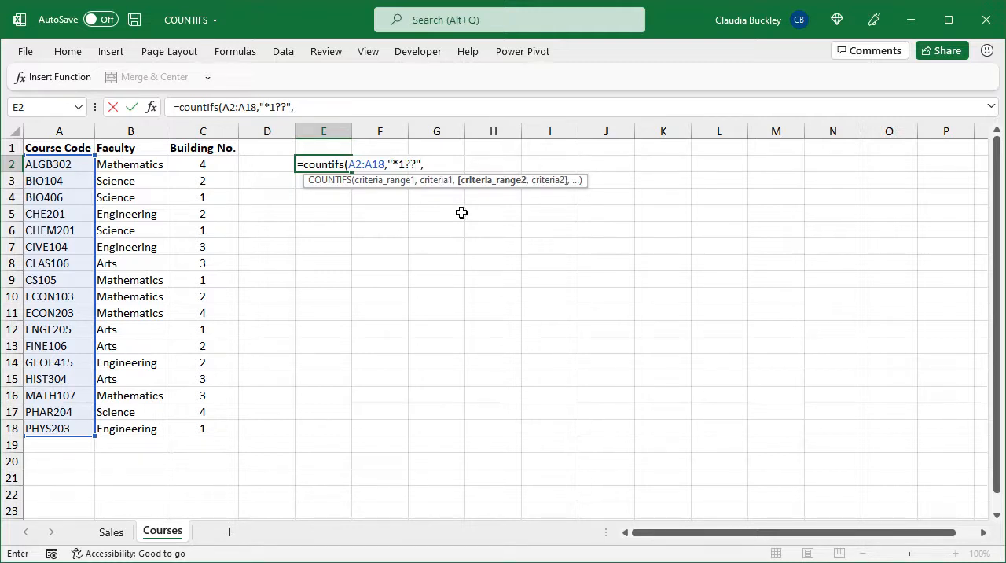
# Complete the E2 formula with the Building No. range C2:C18 and the criterion 3, and enter it
pyautogui.click(219, 165)
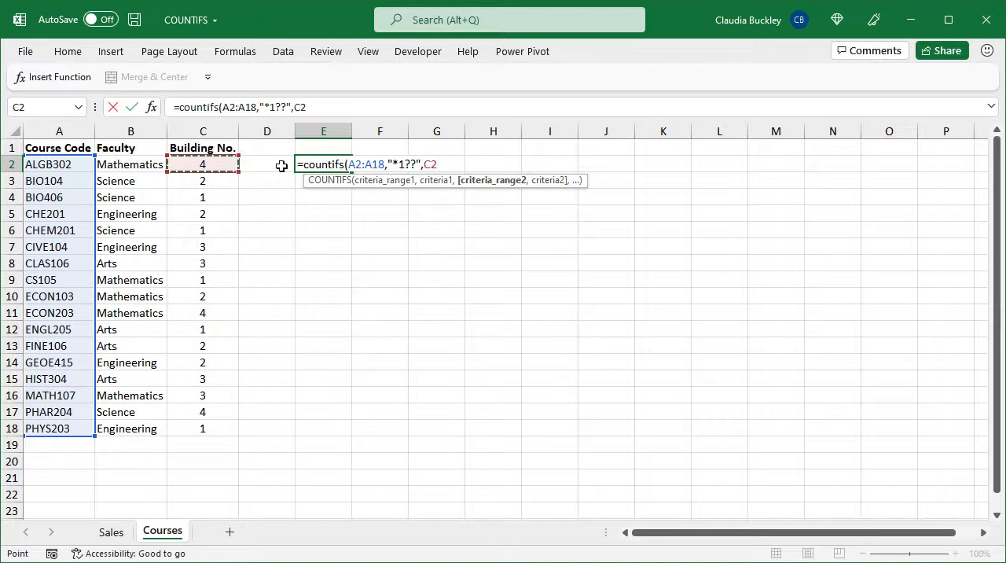
pyautogui.hotkey('ctrl', 'shift', 'Down')
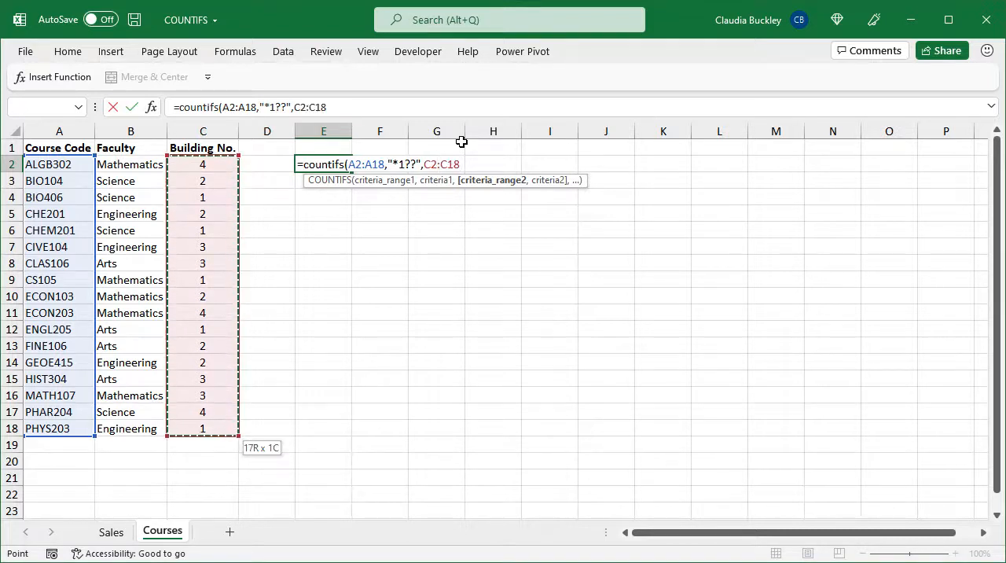
pyautogui.write(',')
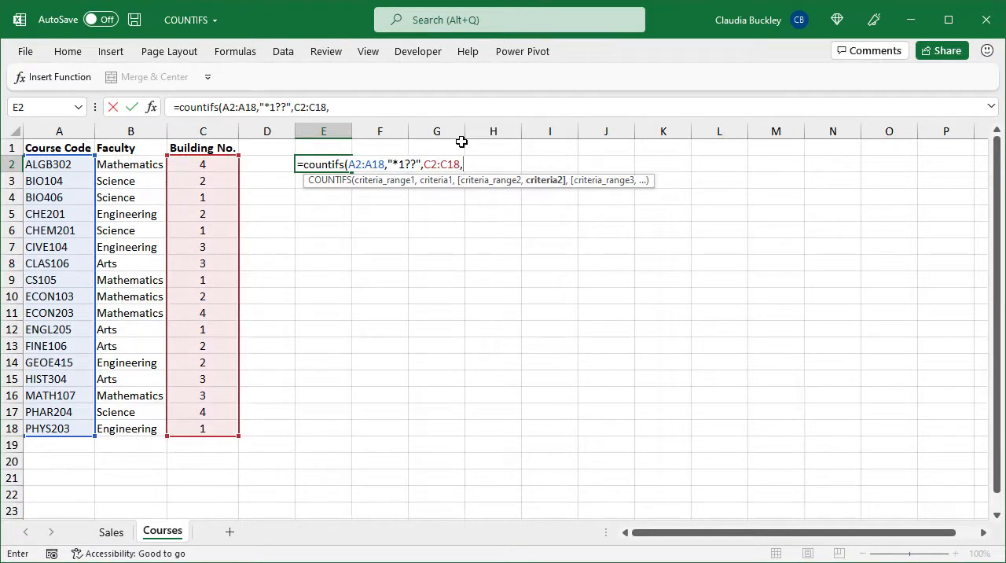
pyautogui.write('3')
pyautogui.write(')')
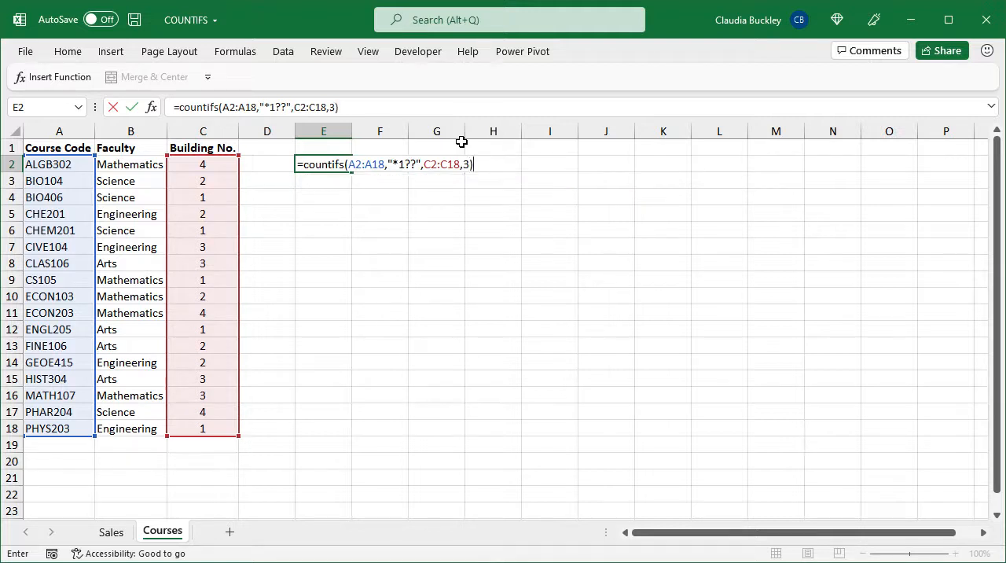
pyautogui.press('Return')
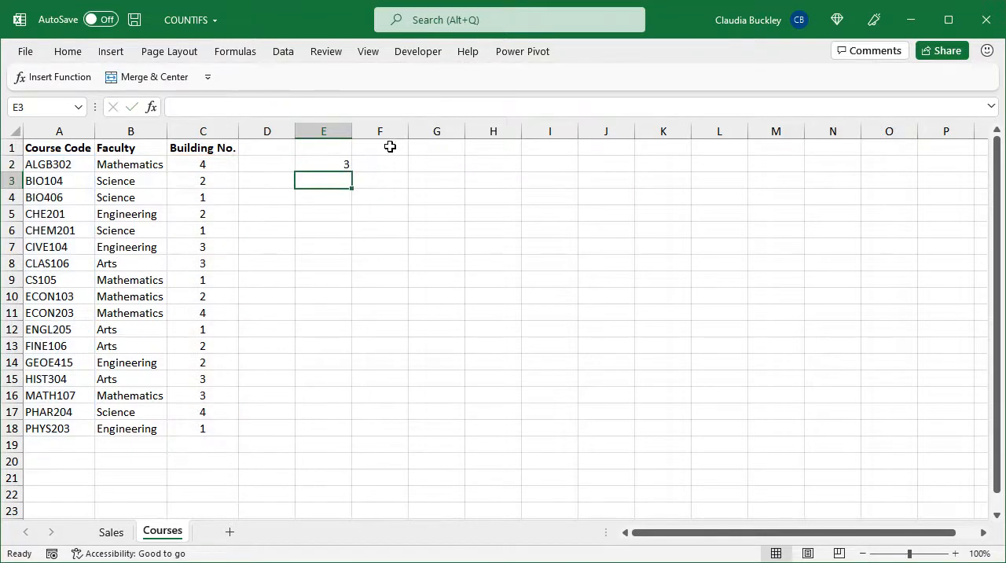
pyautogui.click(341, 164)
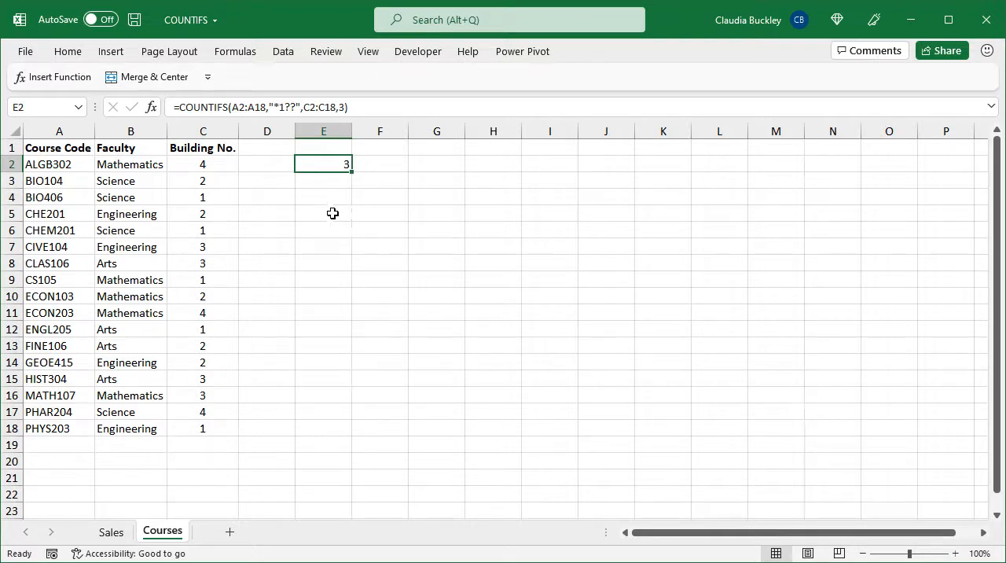
# Check the E2 count against the list by selecting the course codes CIVE104, CLAS106 and MATH107 together
pyautogui.click(64, 243)
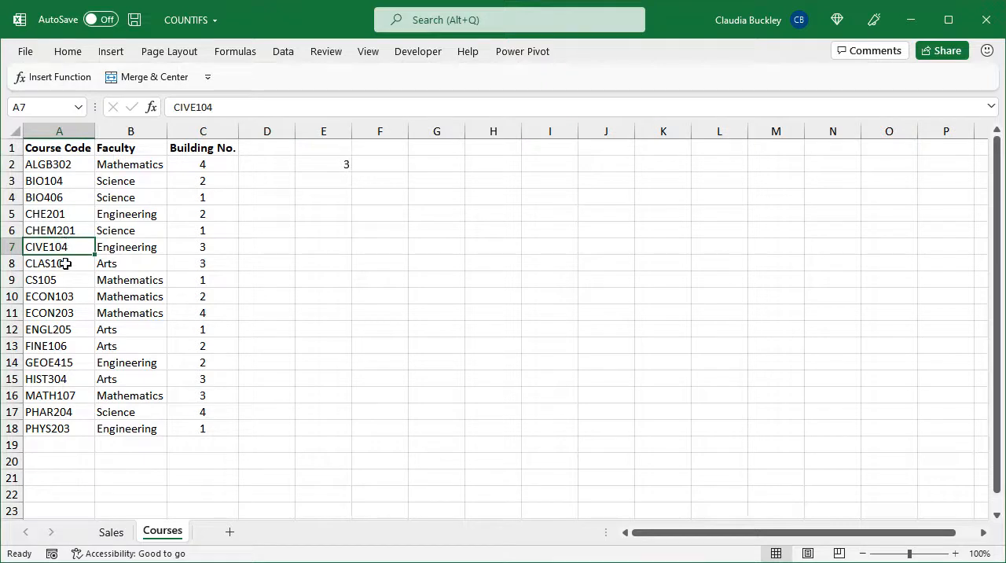
pyautogui.keyDown('ctrl'); pyautogui.click(65, 263); pyautogui.keyUp('ctrl')
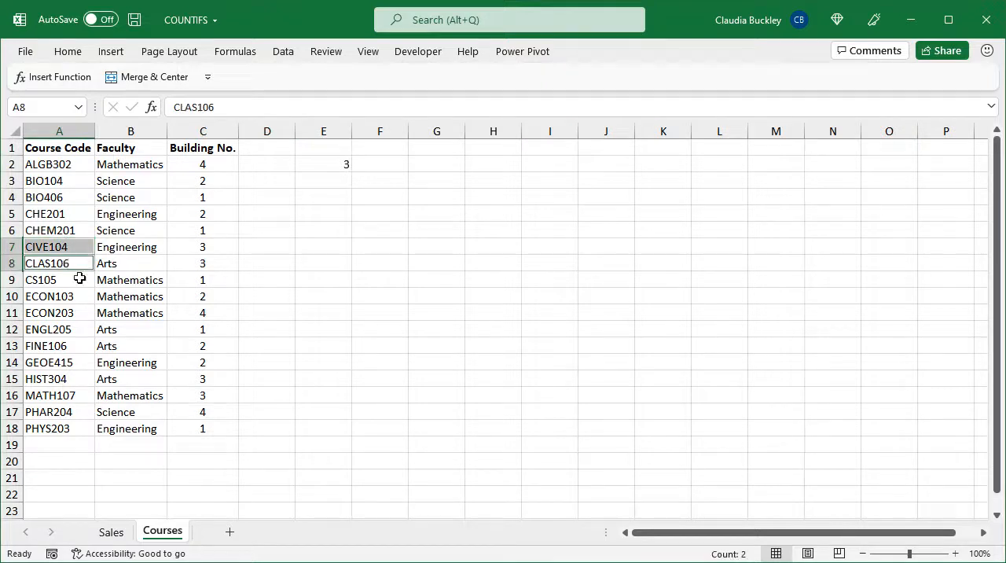
pyautogui.keyDown('ctrl'); pyautogui.click(77, 397); pyautogui.keyUp('ctrl')
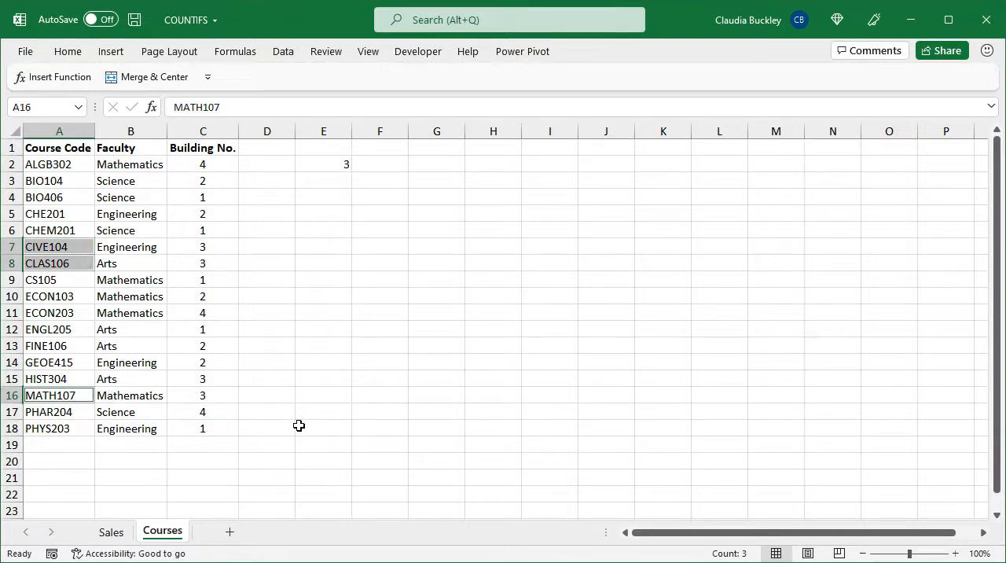
pyautogui.click(333, 163)
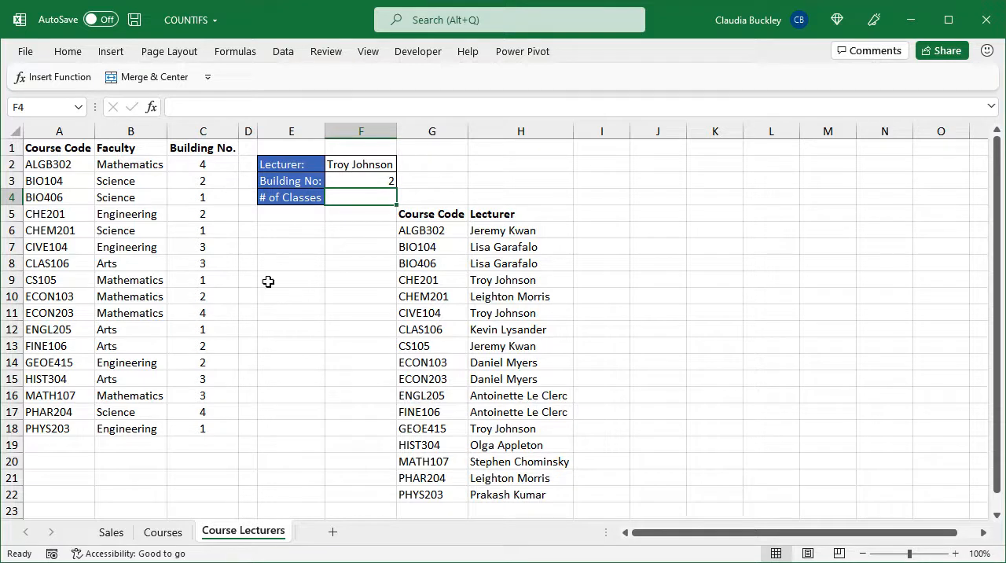
# Compare the course codes in A2:A18 with those in G6:G22, and look at the lecturer criterion in F2
pyautogui.moveTo(68, 166); pyautogui.dragTo(68, 428)
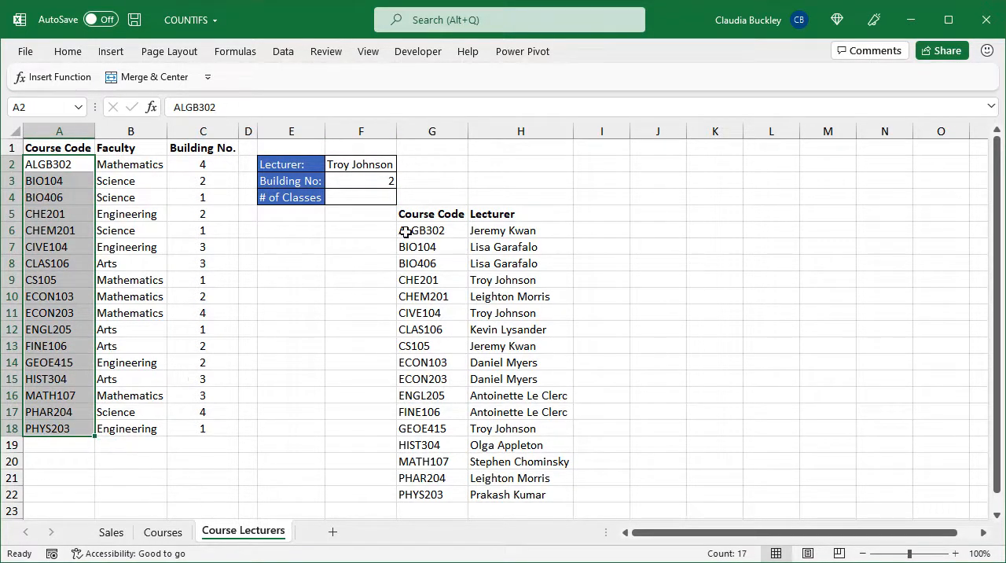
pyautogui.moveTo(405, 232); pyautogui.dragTo(409, 486)
pyautogui.click(368, 164)
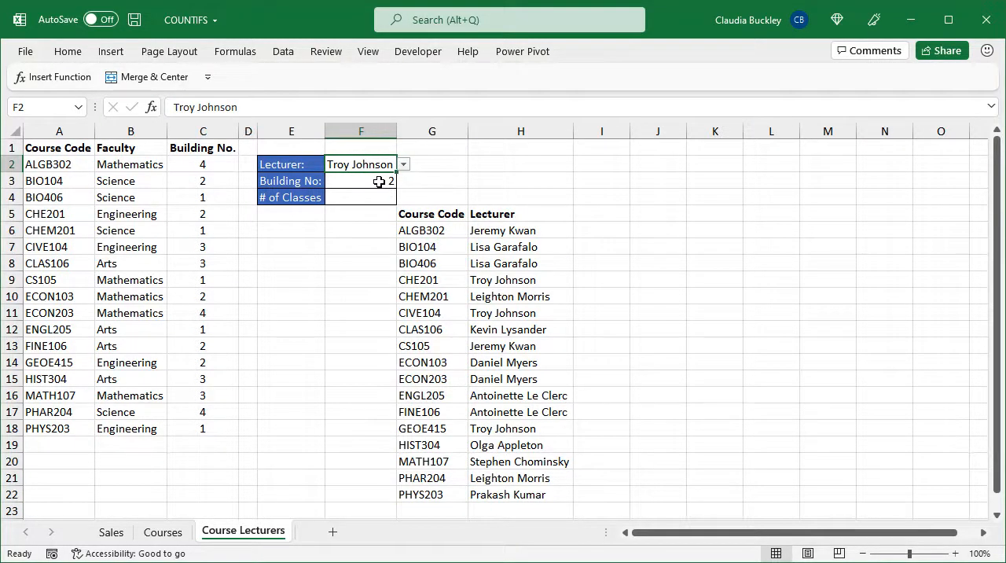
# Start a COUNTIFS formula in F4 with the Lecturer range H6:H22 and cell F2 as its criterion
pyautogui.click(377, 193)
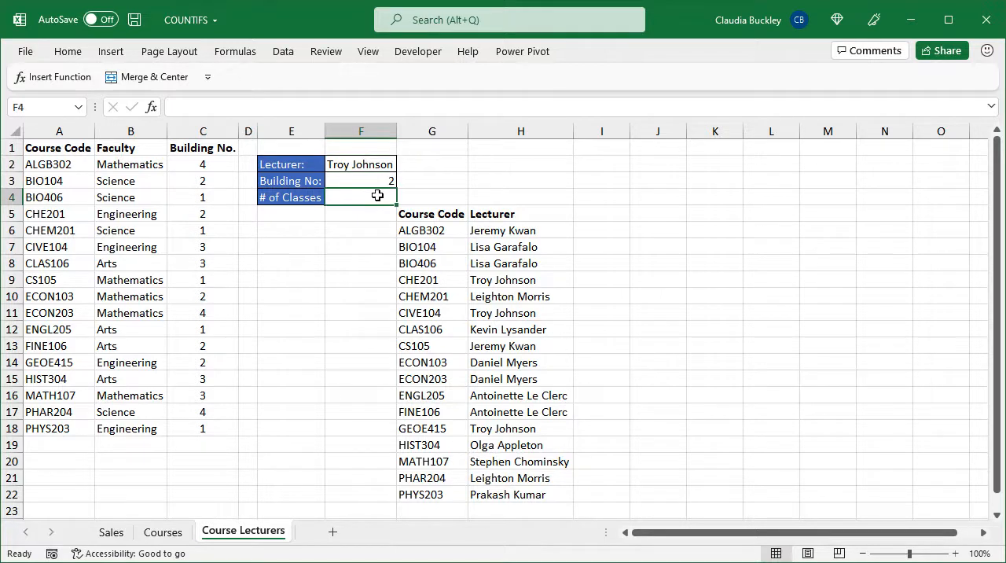
pyautogui.write('=countifs(')
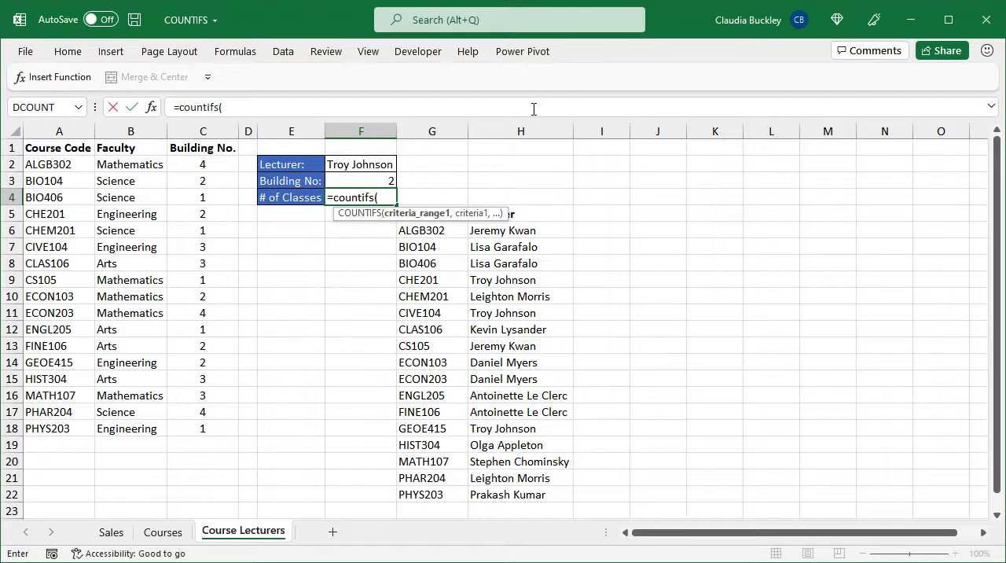
pyautogui.click(540, 231)
pyautogui.moveTo(542, 245); pyautogui.dragTo(555, 488)
pyautogui.write(',')
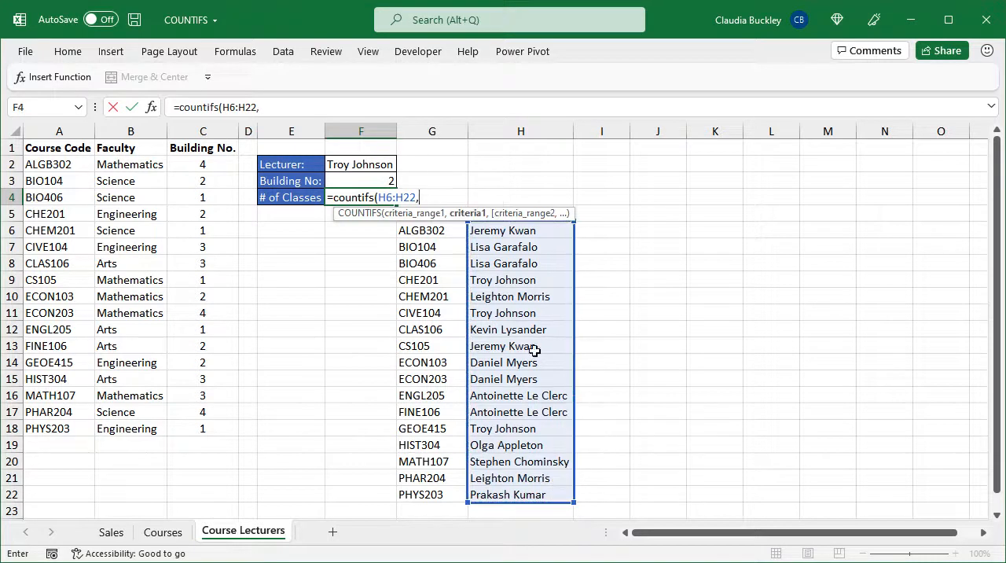
pyautogui.press('Up')
pyautogui.press('Up')
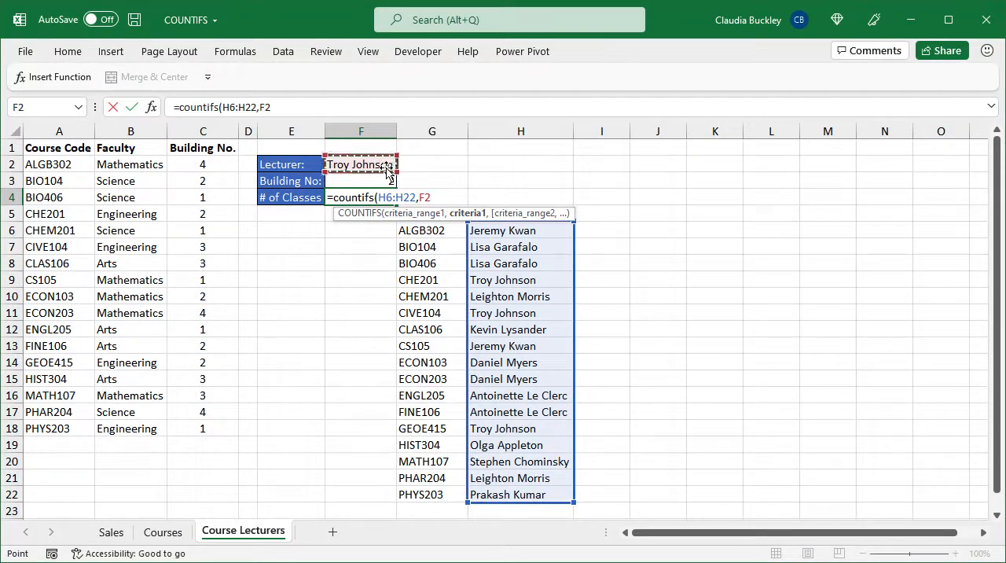
pyautogui.write(',')
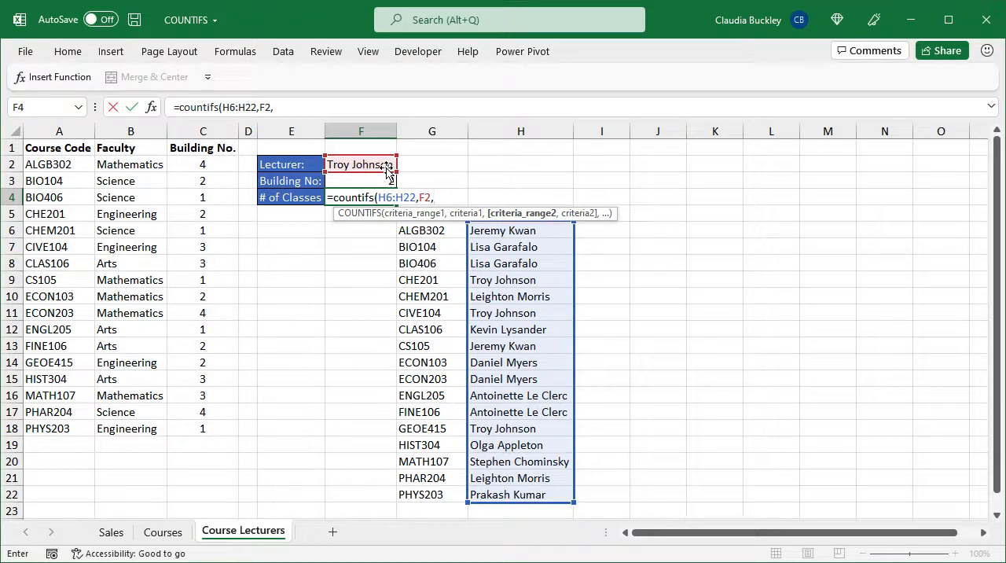
# Complete the F4 formula with the Building No. range C2:C18 and cell F3 as criterion, and enter it
pyautogui.moveTo(206, 164); pyautogui.dragTo(212, 421)
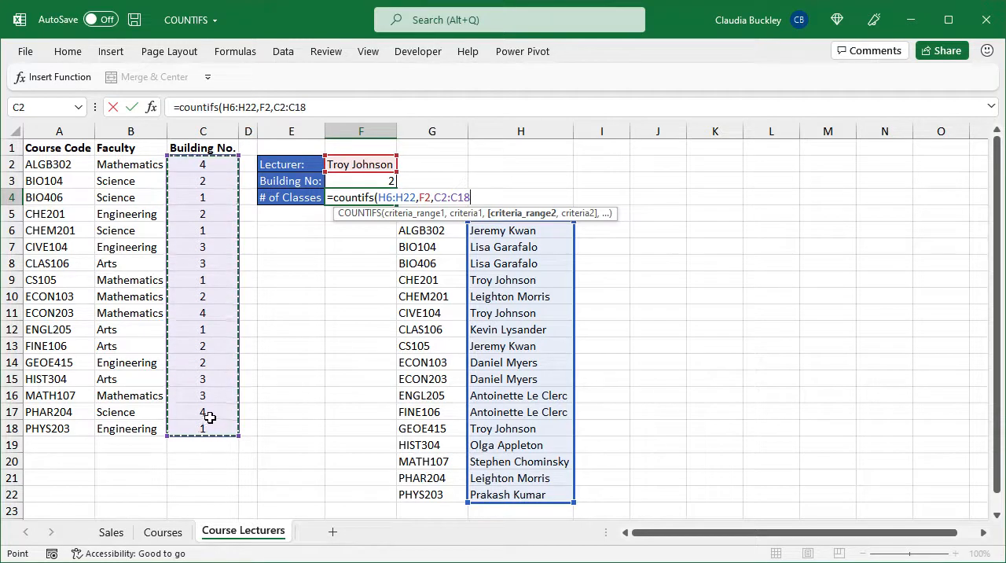
pyautogui.write(',')
pyautogui.click(349, 178)
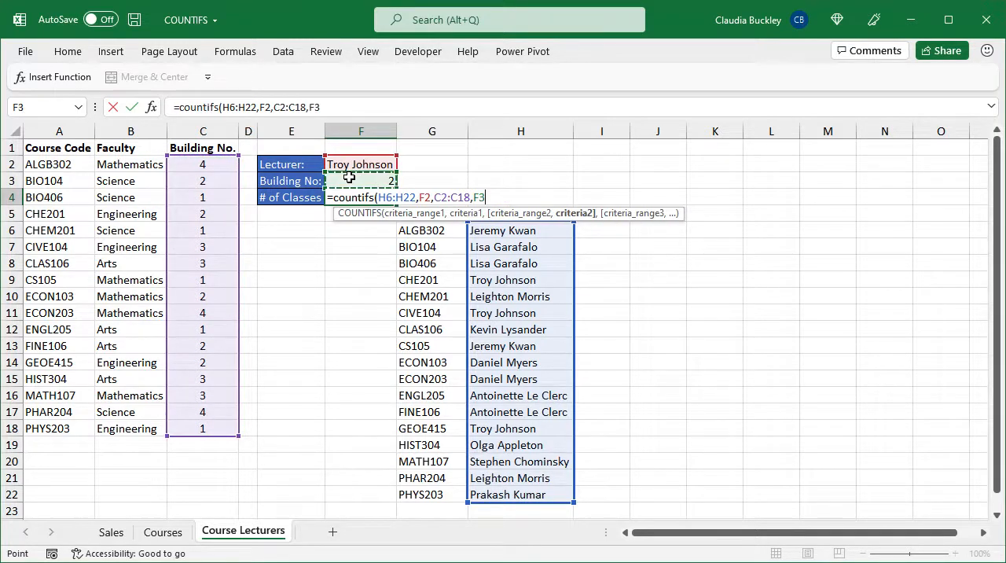
pyautogui.write(')')
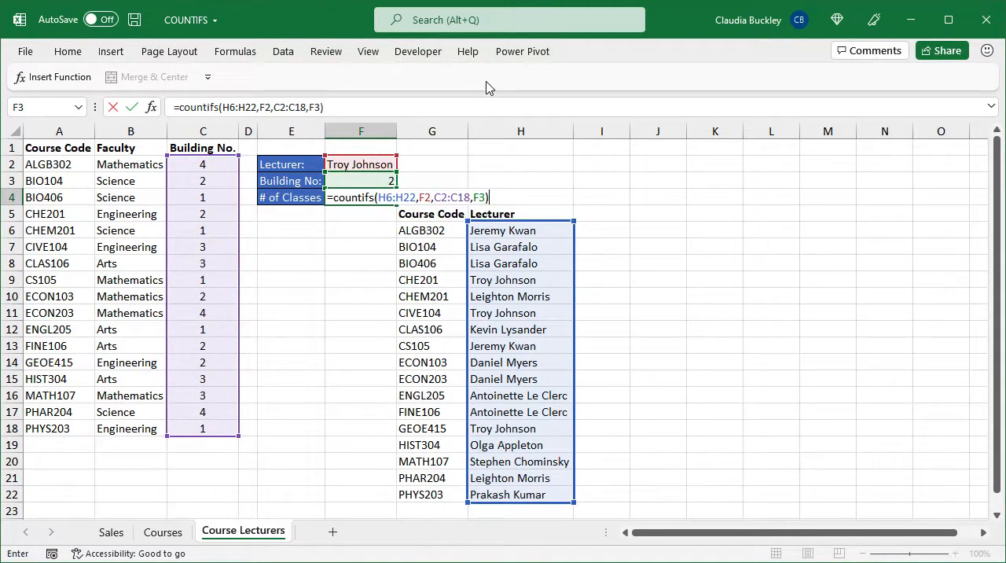
pyautogui.press('Return')
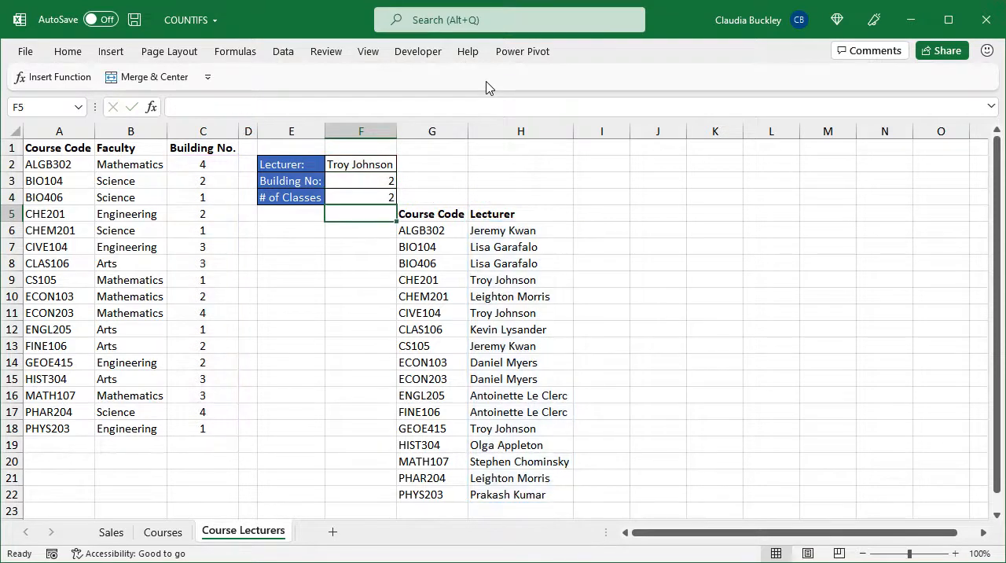
pyautogui.press('Up')
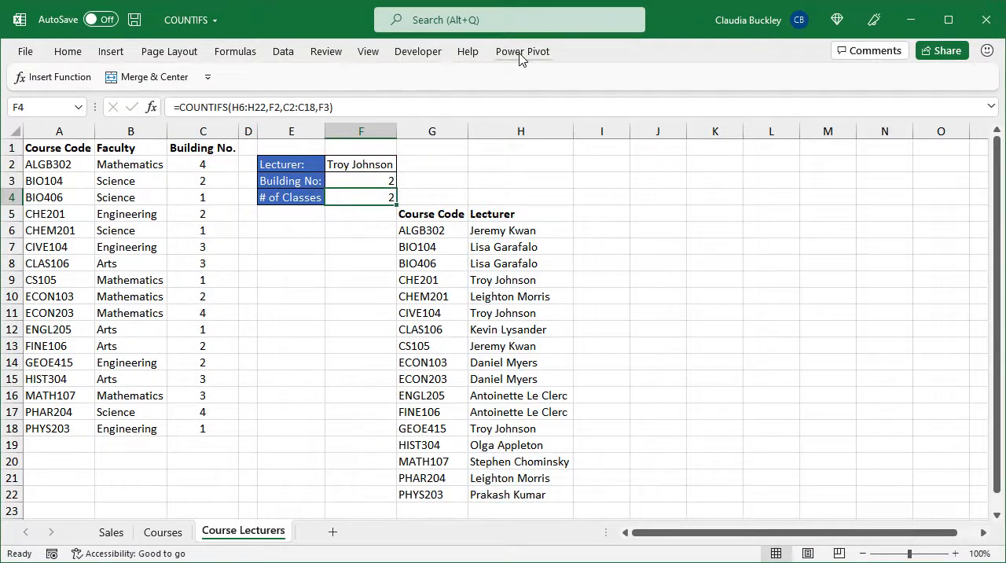